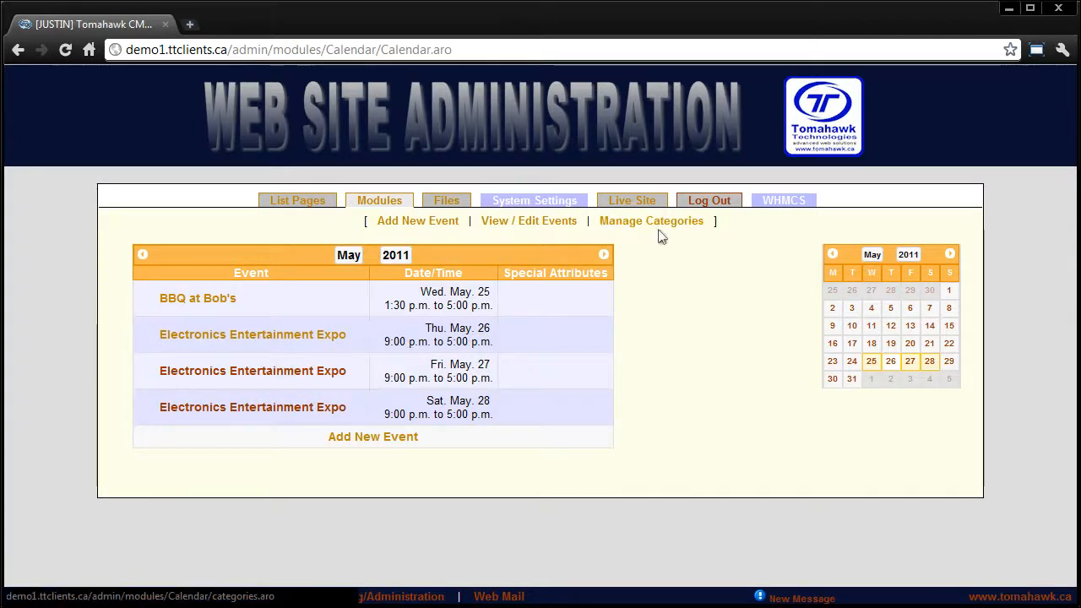
Step: Look over the calendar's category list and open the BBQ at Bob's event from the event list for editing
{"action": "left_click", "coordinate": [680, 223]}
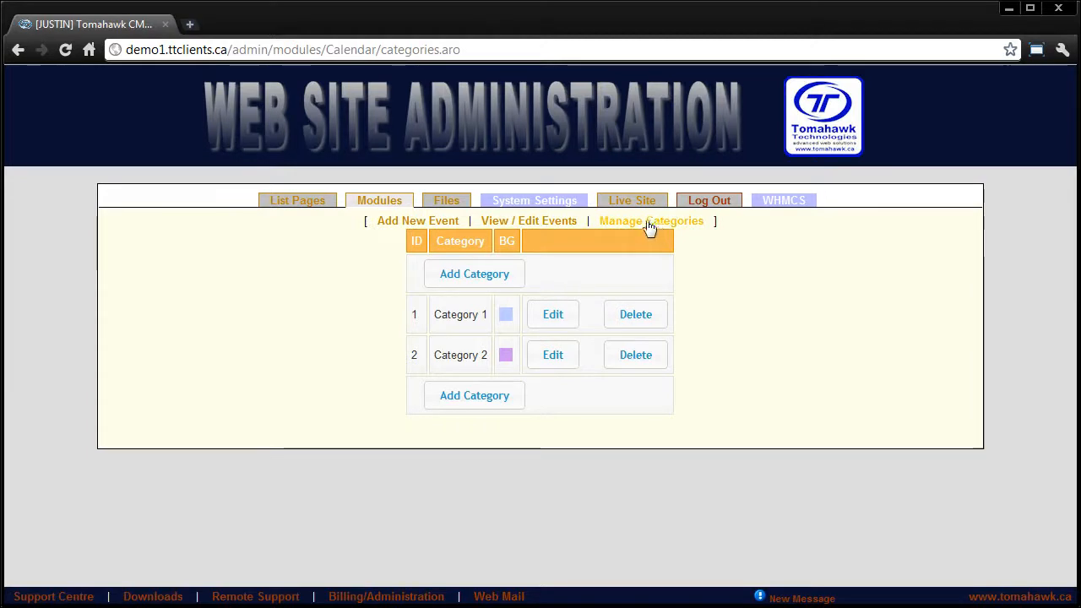
{"action": "left_click", "coordinate": [536, 228]}
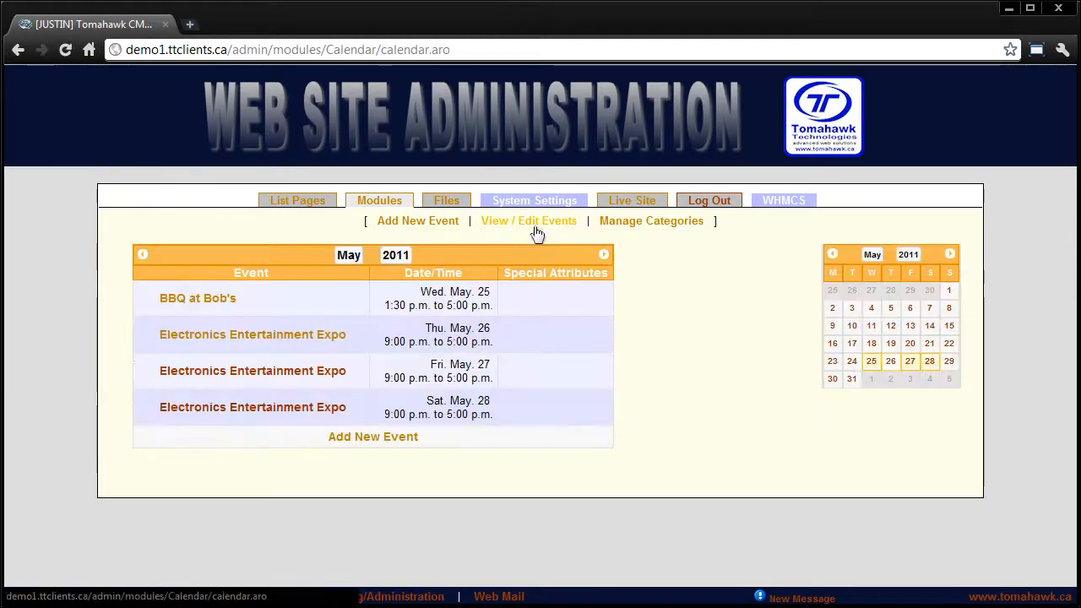
{"action": "left_click", "coordinate": [179, 309]}
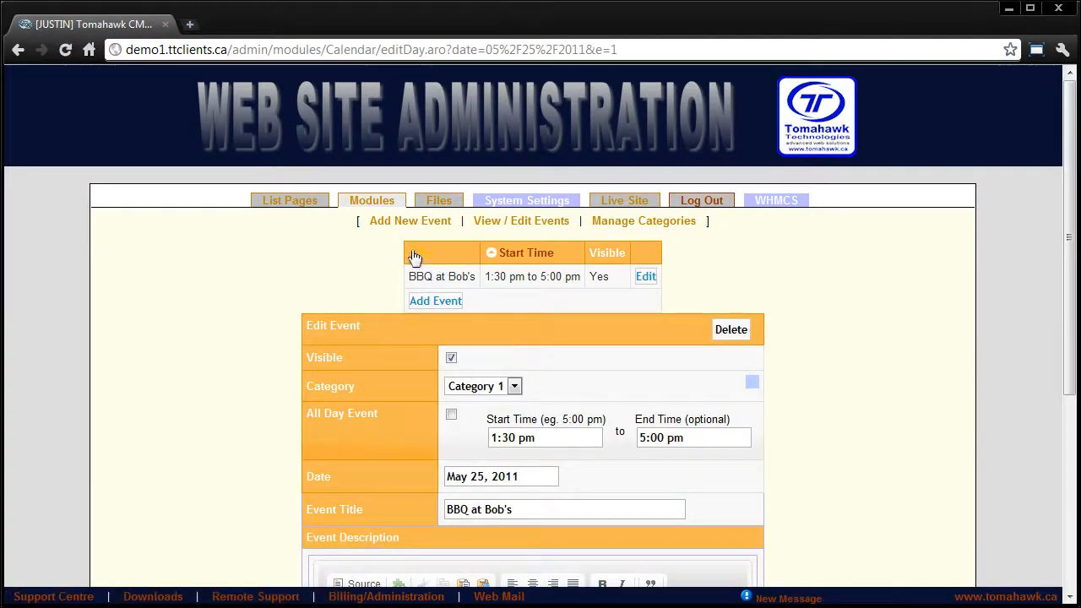
{"action": "scroll", "coordinate": [555, 291], "scroll_direction": "down", "scroll_amount": 2}
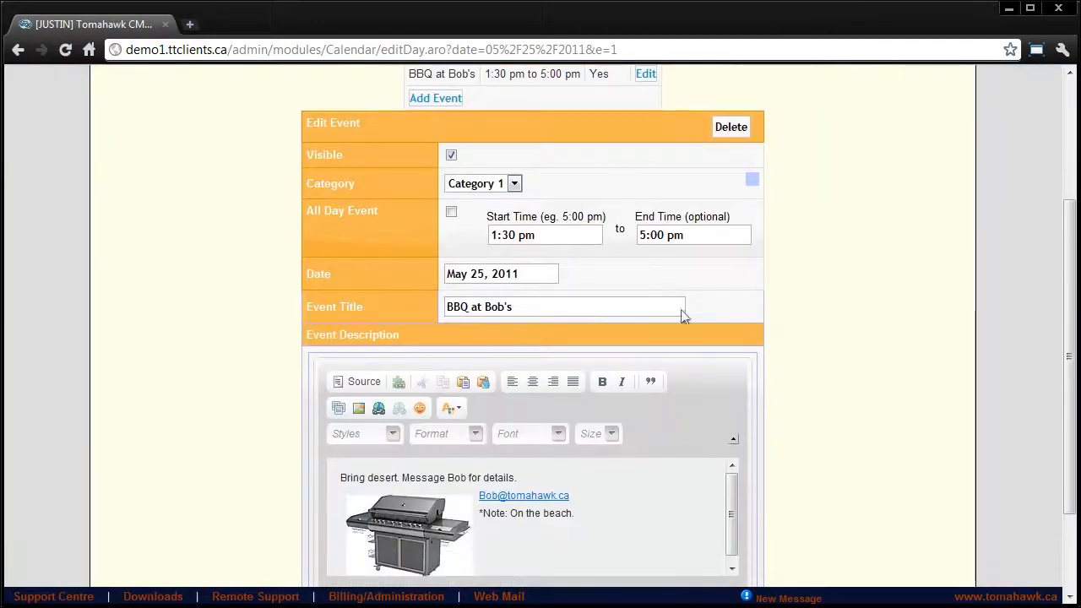
{"action": "scroll", "coordinate": [531, 287], "scroll_direction": "up", "scroll_amount": 1}
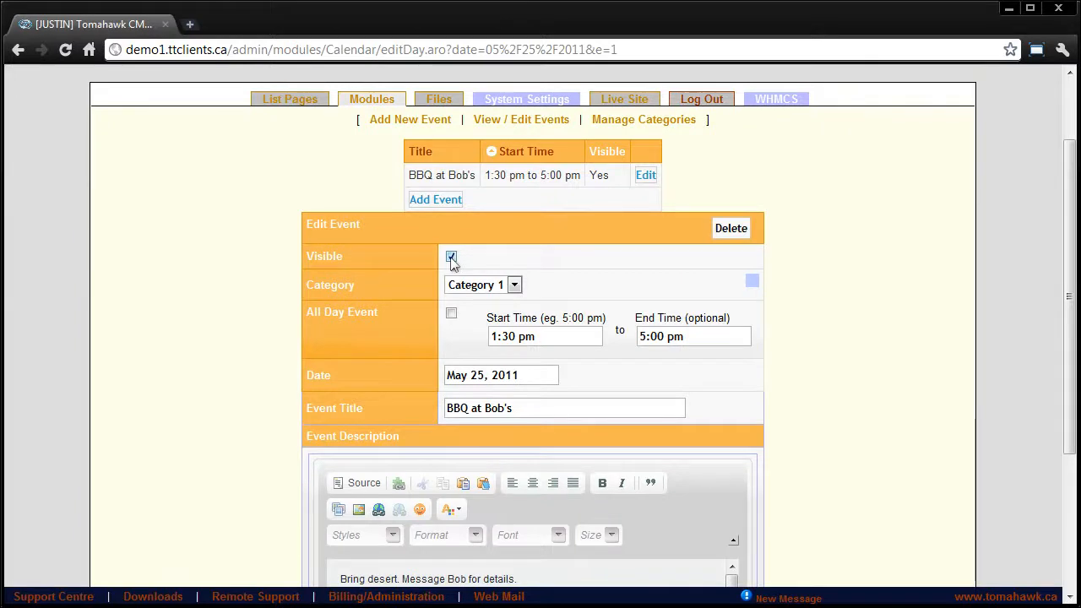
Step: Check the category options available for the BBQ at Bob's event
{"action": "left_click", "coordinate": [507, 290]}
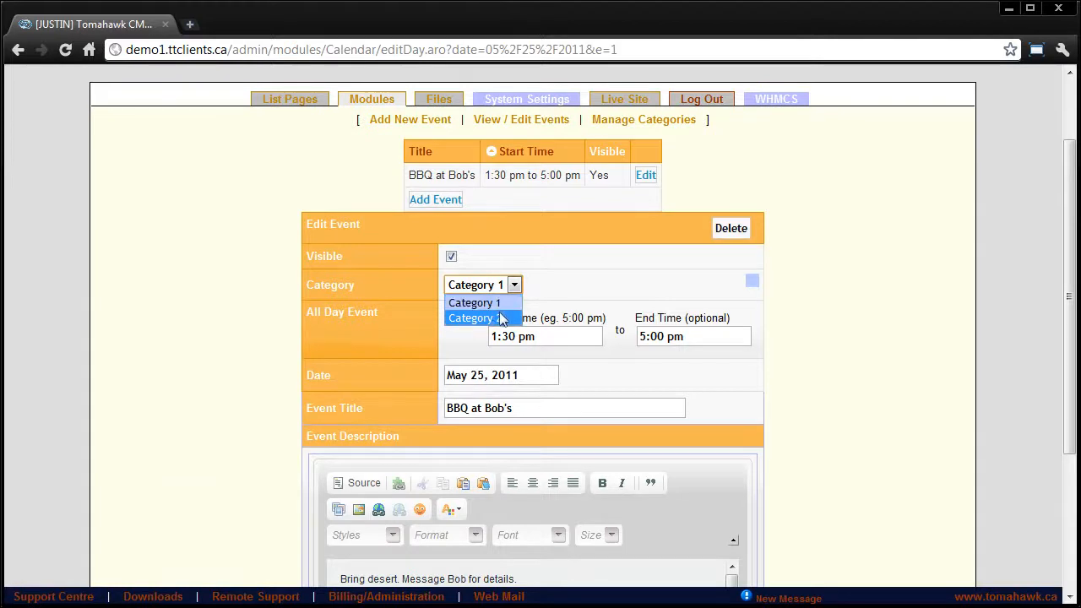
{"action": "left_click", "coordinate": [499, 318]}
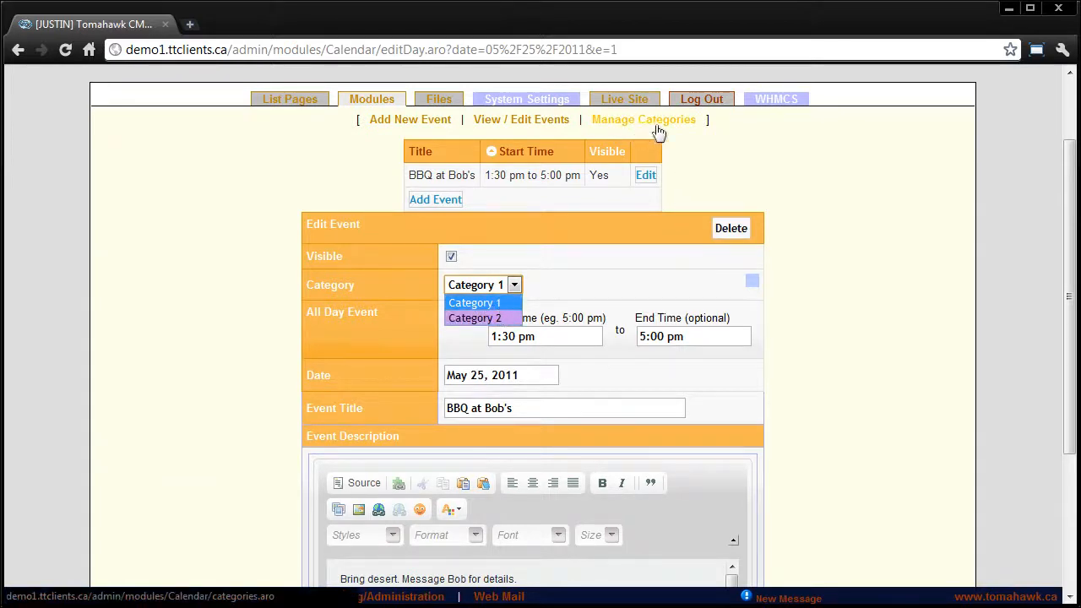
{"action": "left_click", "coordinate": [567, 285]}
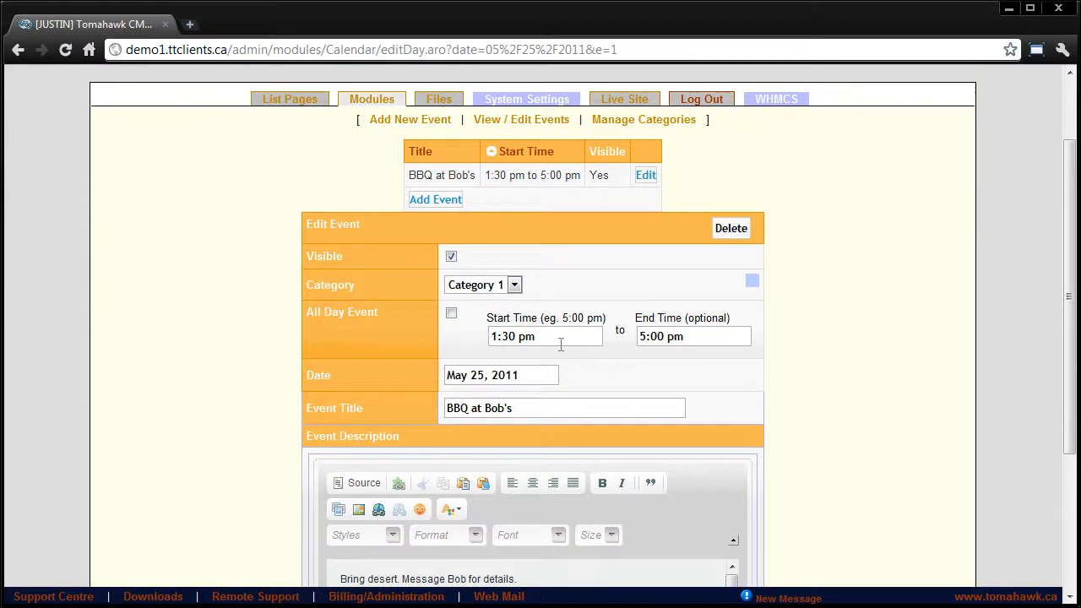
Step: Review the BBQ at Bob's event's title, description and editor tools, and save the event
{"action": "scroll", "coordinate": [557, 346], "scroll_direction": "down", "scroll_amount": 3}
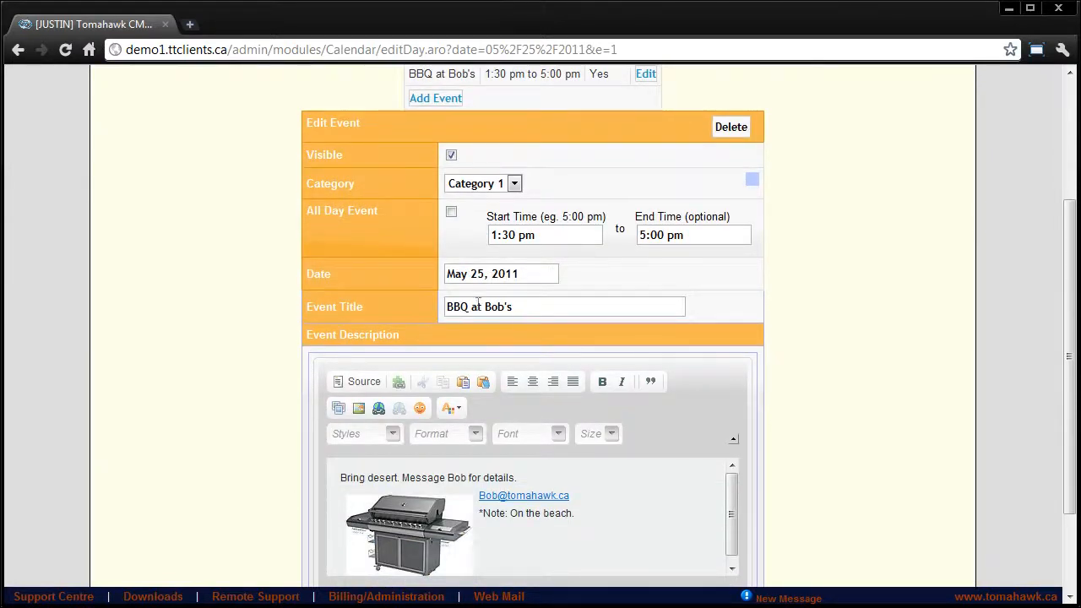
{"action": "scroll", "coordinate": [518, 314], "scroll_direction": "down", "scroll_amount": 3}
{"action": "left_click", "coordinate": [525, 417]}
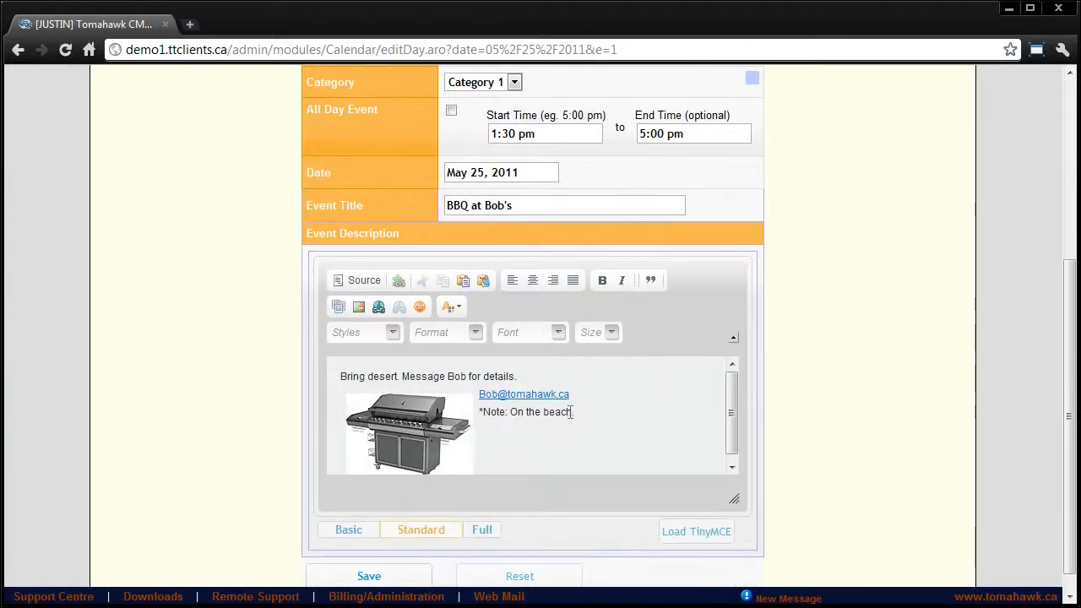
{"action": "scroll", "coordinate": [495, 422], "scroll_direction": "up", "scroll_amount": 1}
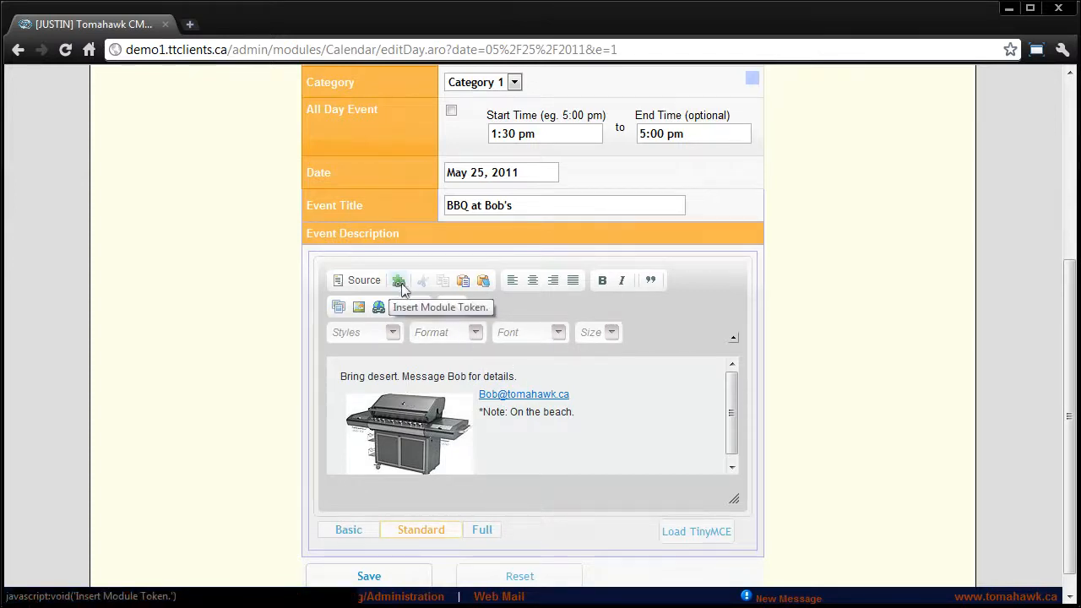
{"action": "scroll", "coordinate": [316, 423], "scroll_direction": "down", "scroll_amount": 1}
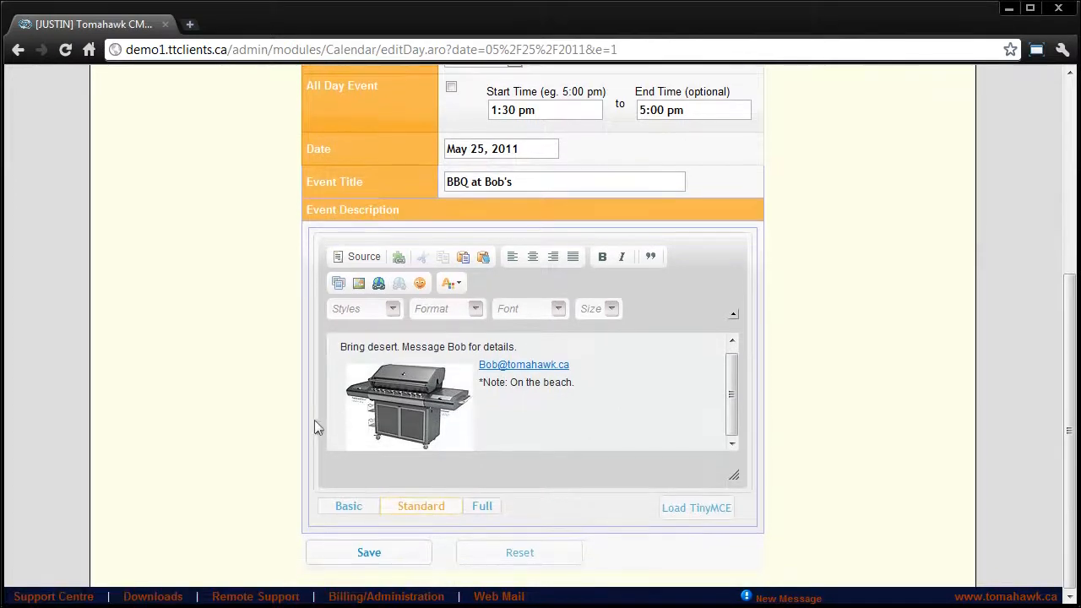
{"action": "left_click", "coordinate": [388, 559]}
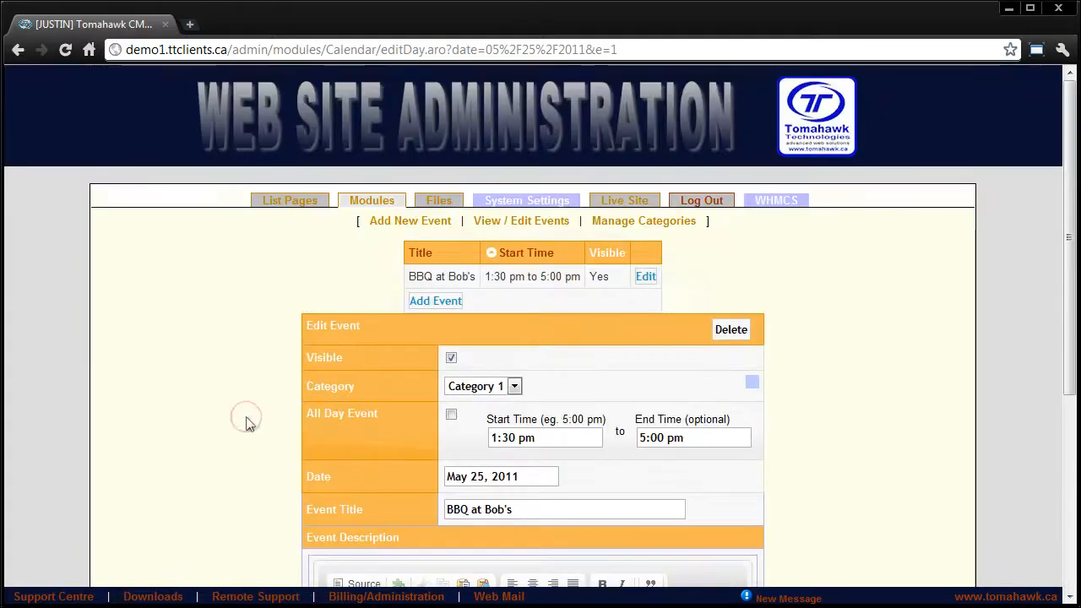
Step: Open the May 26 Electronics Entertainment Expo event from the event list and examine its category, deletion options and description
{"action": "left_click", "coordinate": [523, 223]}
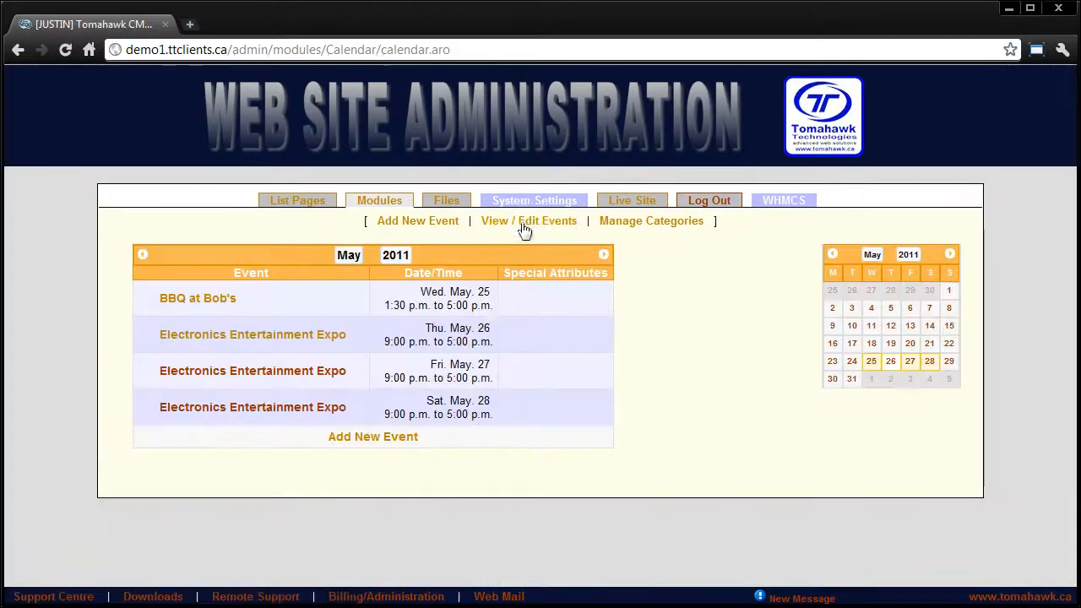
{"action": "left_click", "coordinate": [215, 342]}
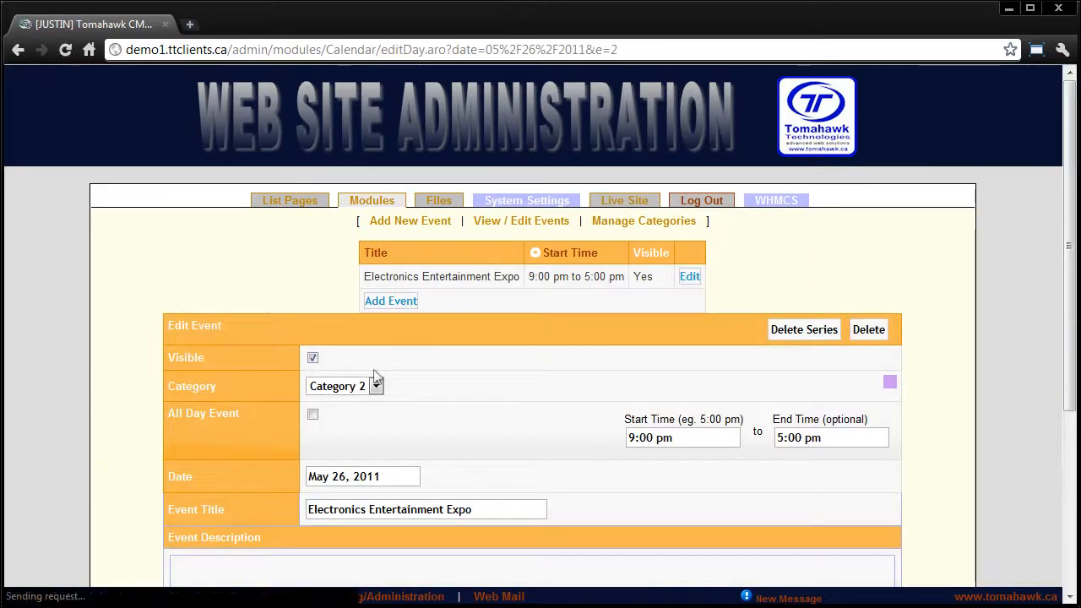
{"action": "scroll", "coordinate": [497, 391], "scroll_direction": "down", "scroll_amount": 3}
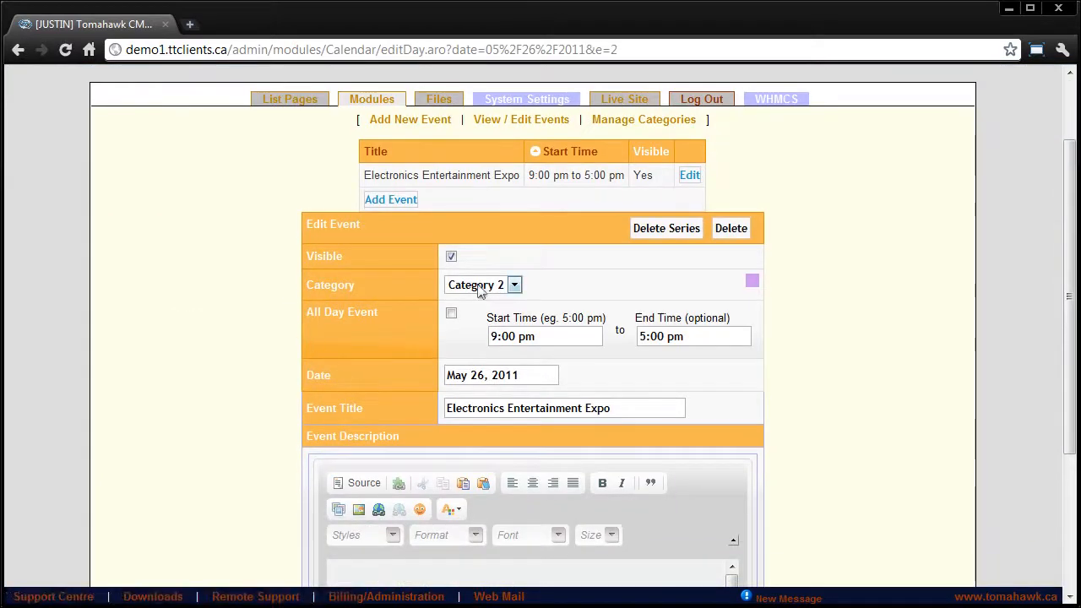
{"action": "left_click", "coordinate": [485, 286]}
{"action": "left_click", "coordinate": [558, 326]}
{"action": "scroll", "coordinate": [720, 352], "scroll_direction": "down", "scroll_amount": 3}
{"action": "scroll", "coordinate": [812, 344], "scroll_direction": "up", "scroll_amount": 3}
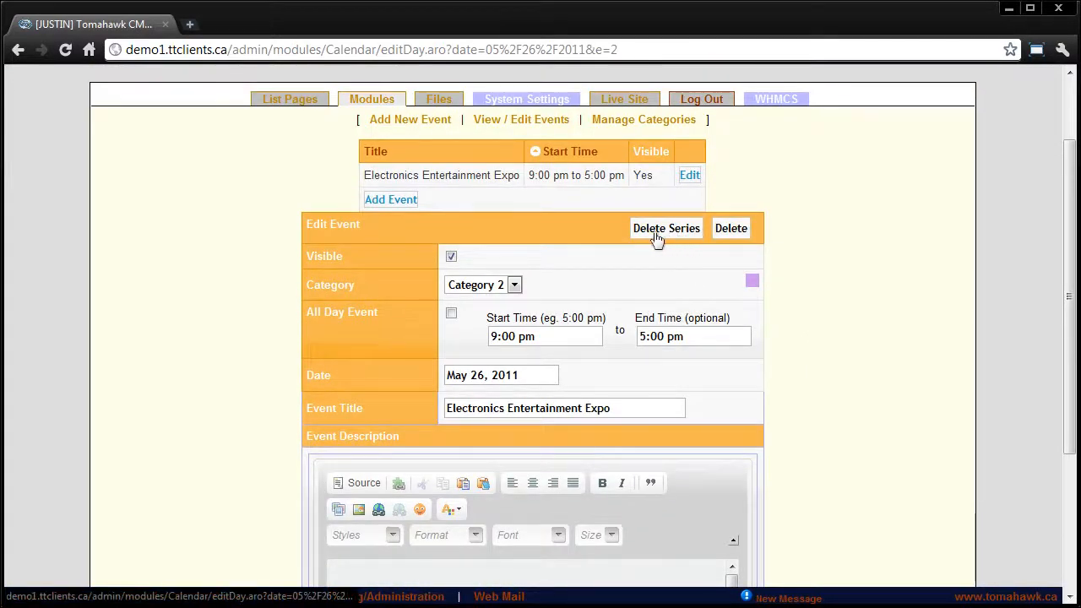
{"action": "scroll", "coordinate": [813, 313], "scroll_direction": "down", "scroll_amount": 6}
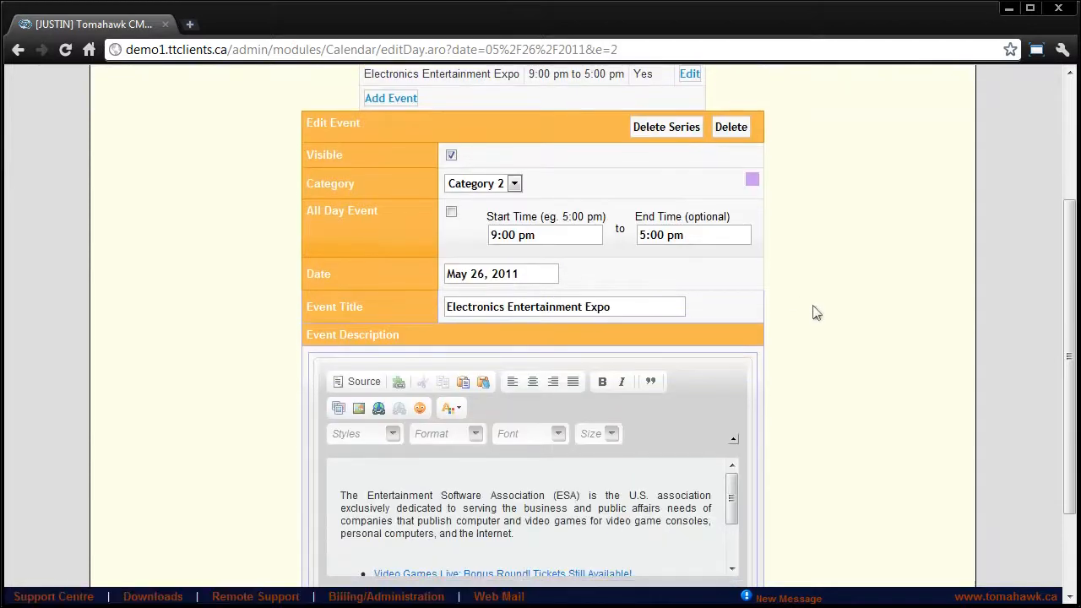
{"action": "scroll", "coordinate": [813, 313], "scroll_direction": "up", "scroll_amount": 6}
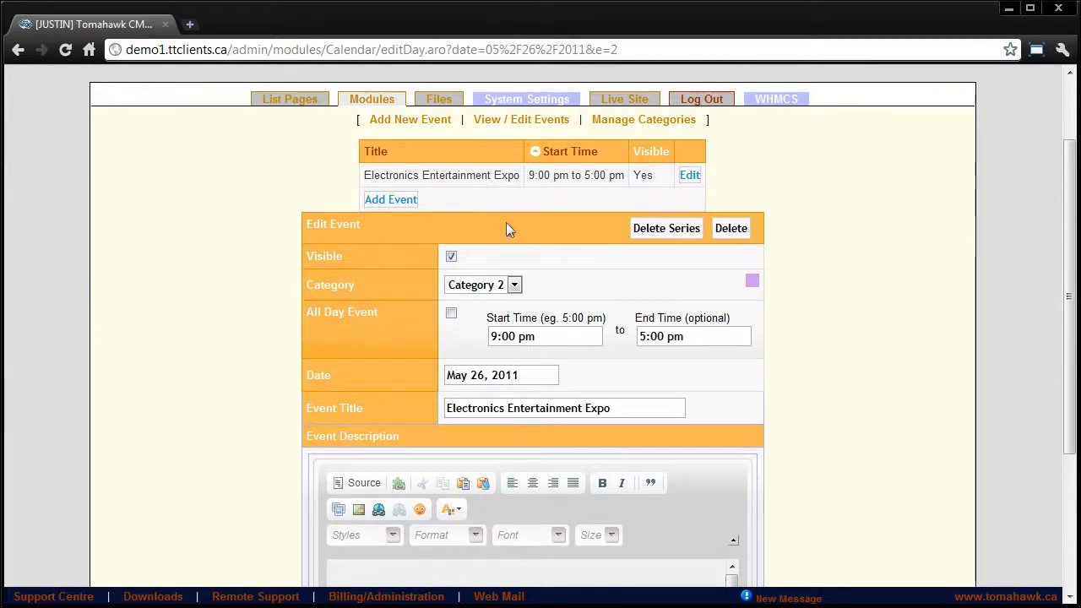
Step: Return to the event list and reopen the May 26 Electronics Entertainment Expo event to examine its details
{"action": "left_click", "coordinate": [524, 123]}
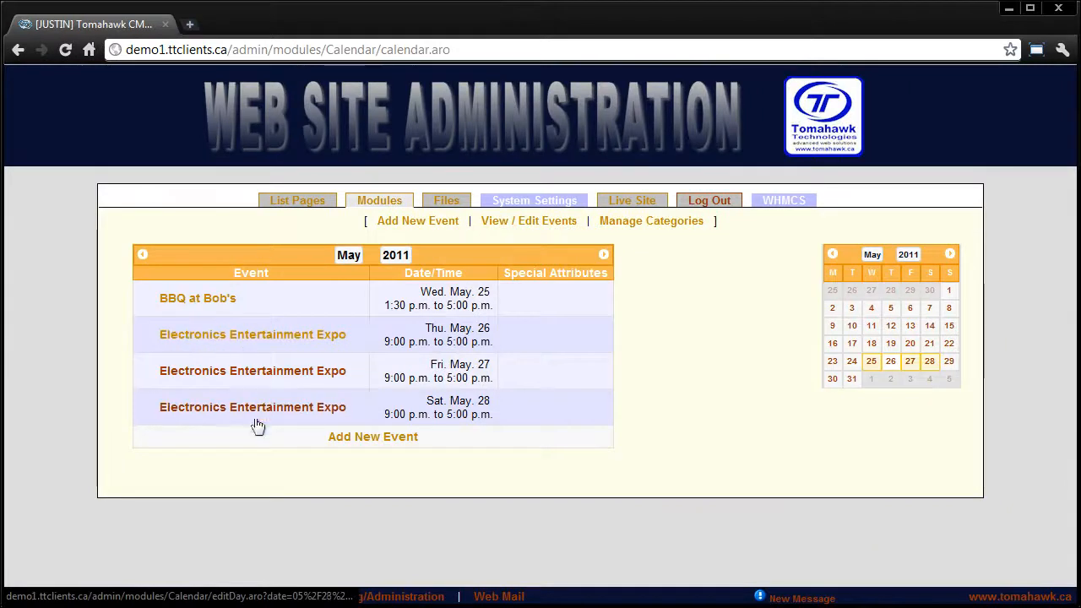
{"action": "left_click", "coordinate": [278, 338]}
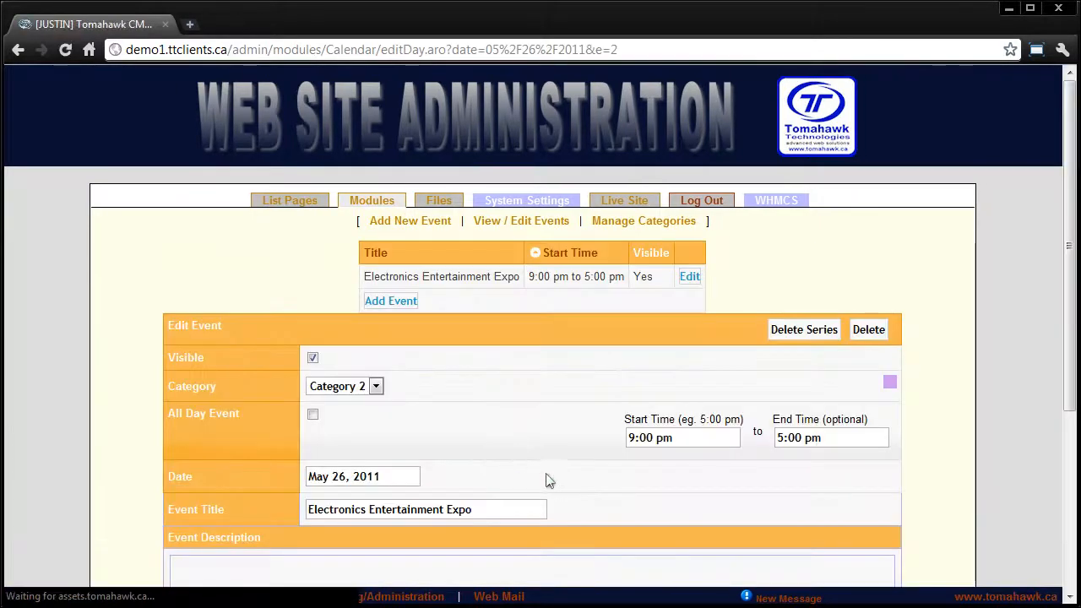
{"action": "scroll", "coordinate": [555, 481], "scroll_direction": "down", "scroll_amount": 6}
{"action": "scroll", "coordinate": [487, 418], "scroll_direction": "up", "scroll_amount": 2}
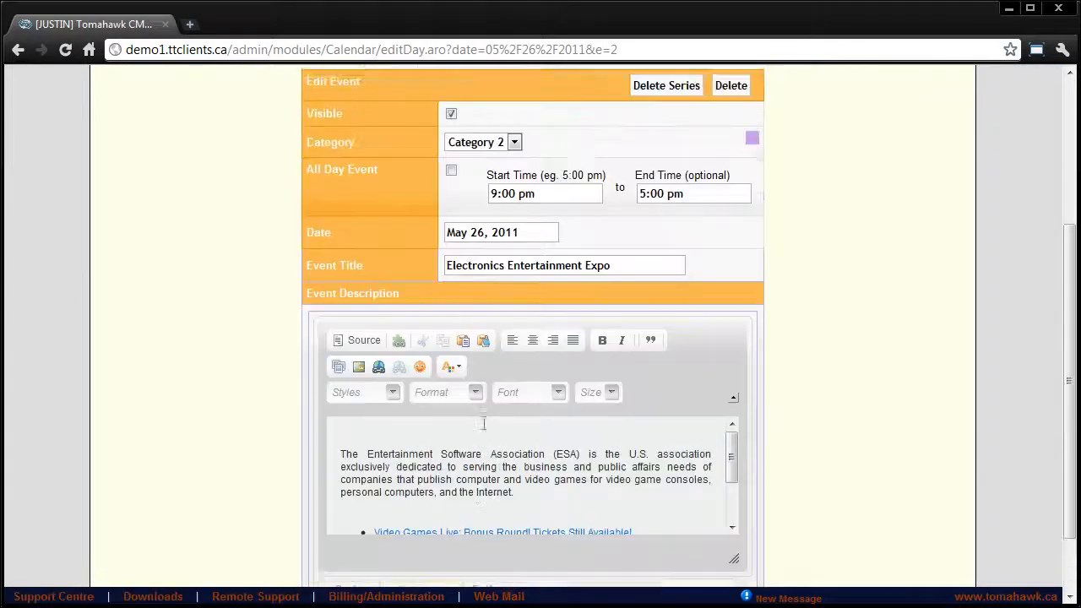
{"action": "scroll", "coordinate": [473, 431], "scroll_direction": "up", "scroll_amount": 3}
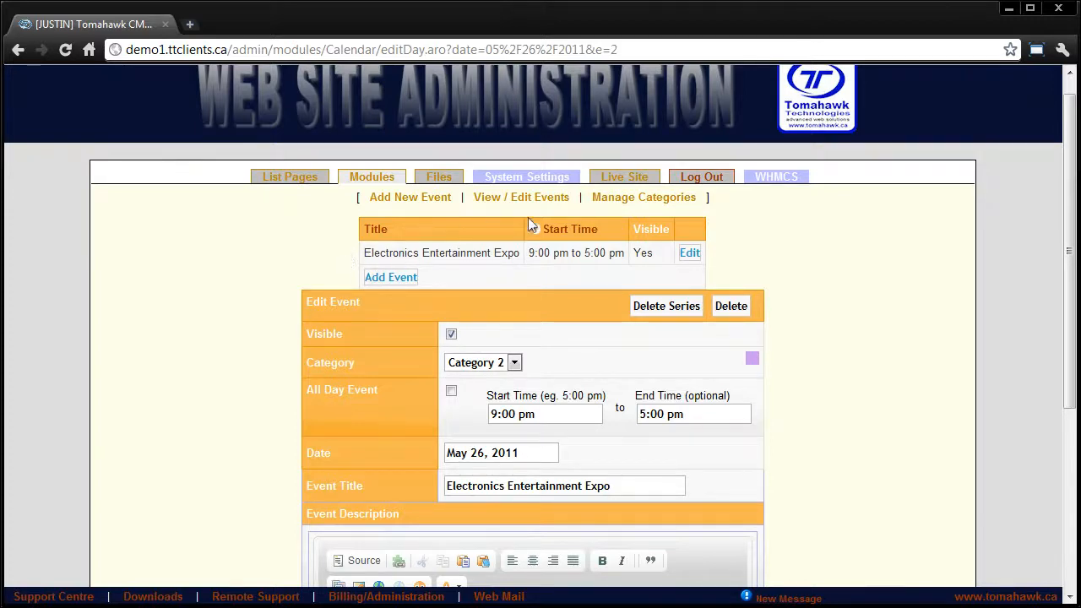
Step: Start a new calendar event and enable its date range
{"action": "left_click", "coordinate": [410, 198]}
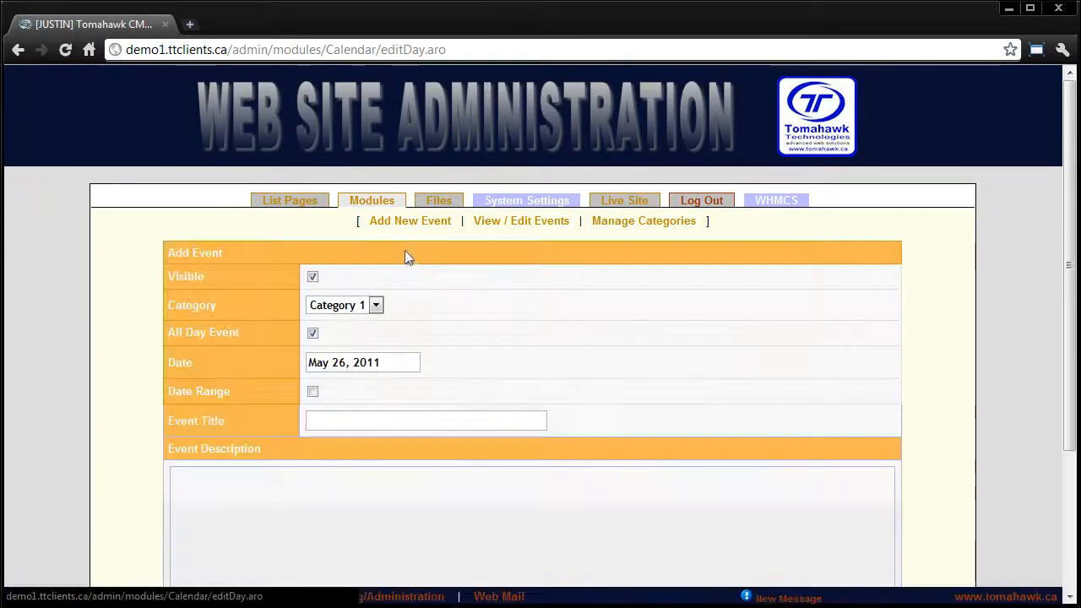
{"action": "scroll", "coordinate": [212, 278], "scroll_direction": "down", "scroll_amount": 3}
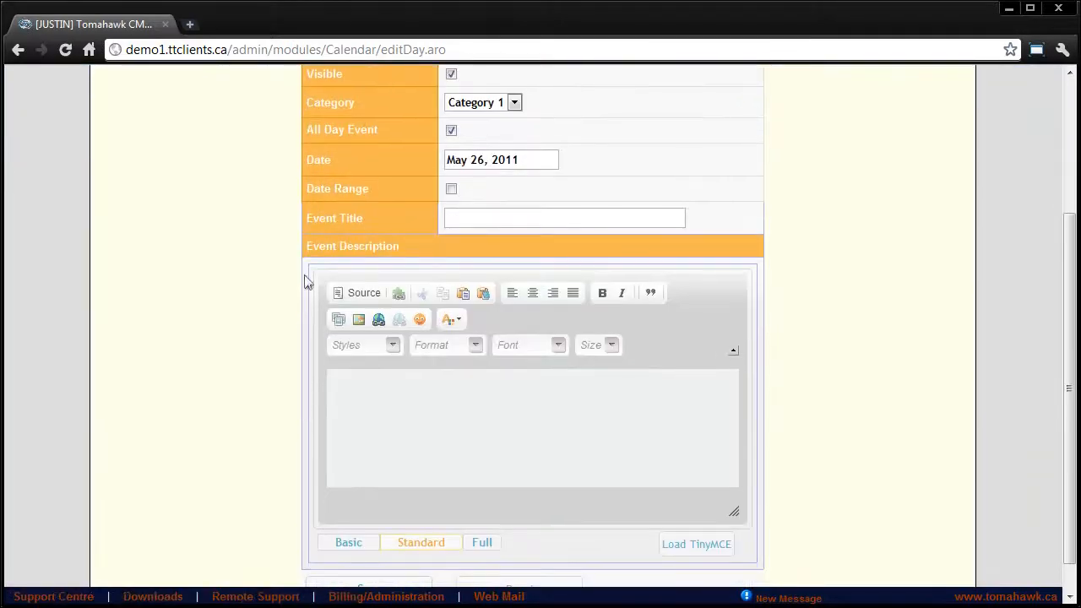
{"action": "scroll", "coordinate": [279, 289], "scroll_direction": "up", "scroll_amount": 1}
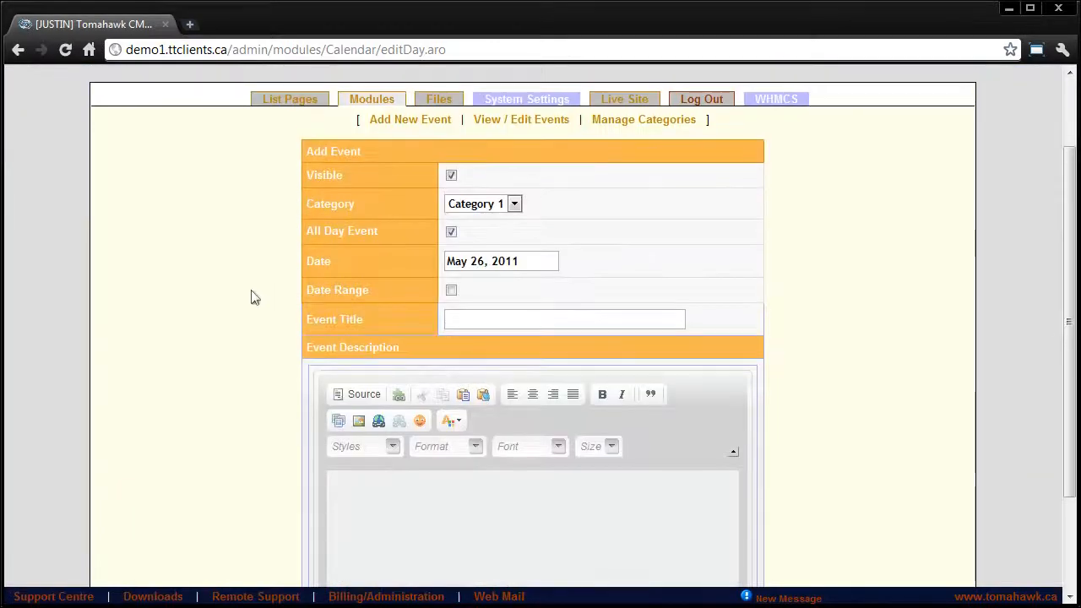
{"action": "left_click", "coordinate": [451, 290]}
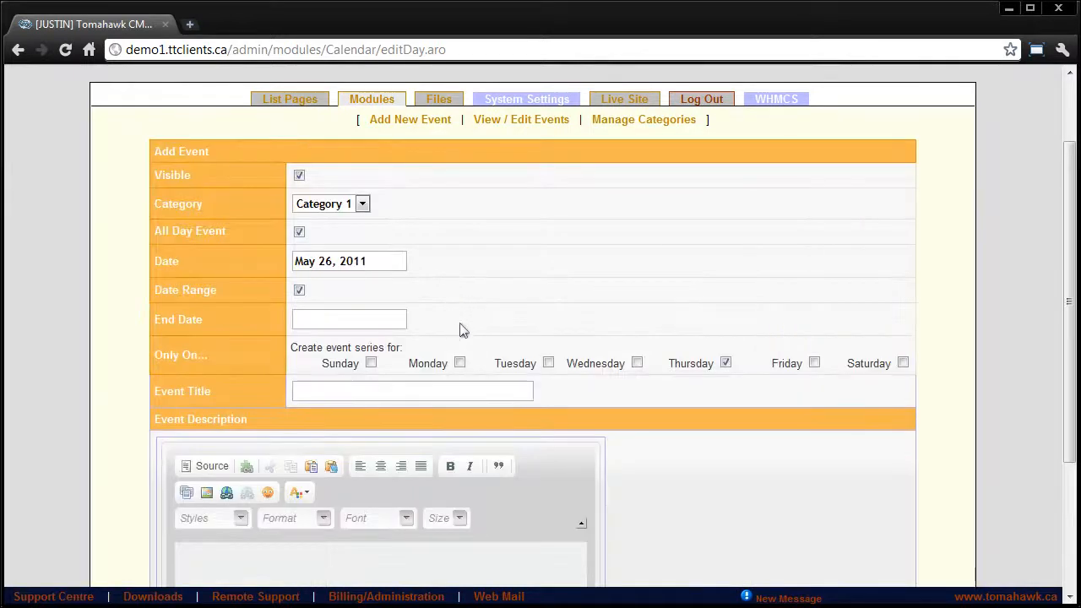
{"action": "left_click", "coordinate": [349, 319]}
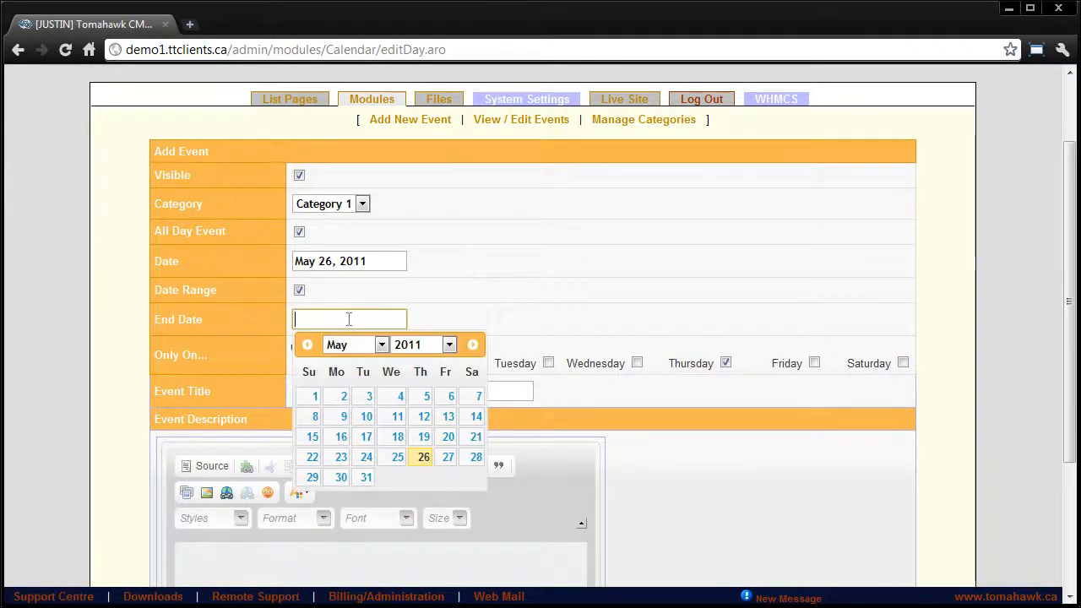
{"action": "left_click", "coordinate": [543, 290]}
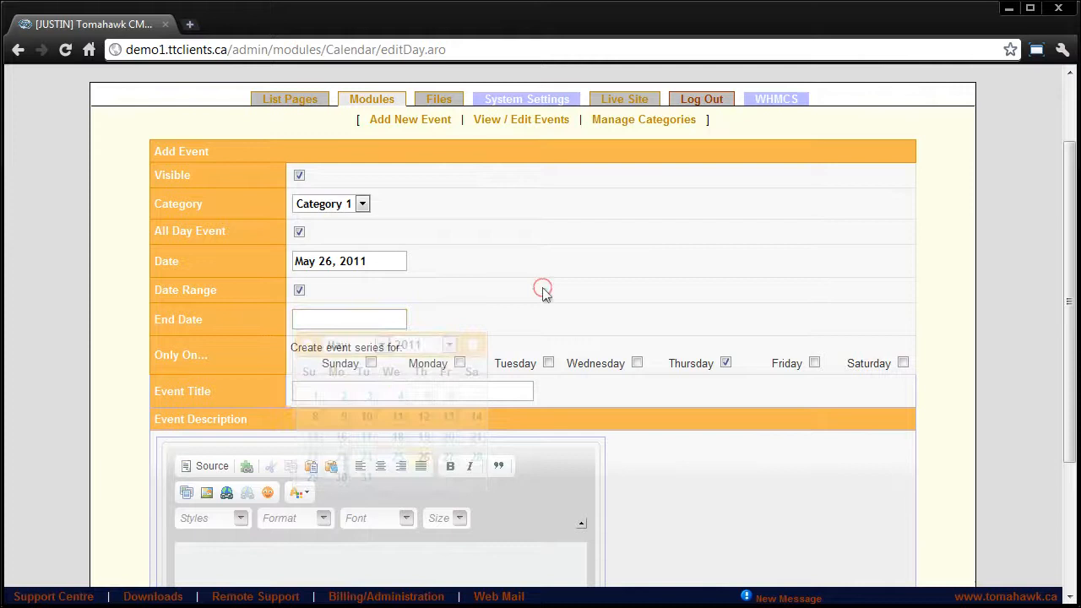
Step: Set the new event's date to Jun 1, 2011 and its end date to Jun 3, 2011
{"action": "left_click", "coordinate": [355, 263]}
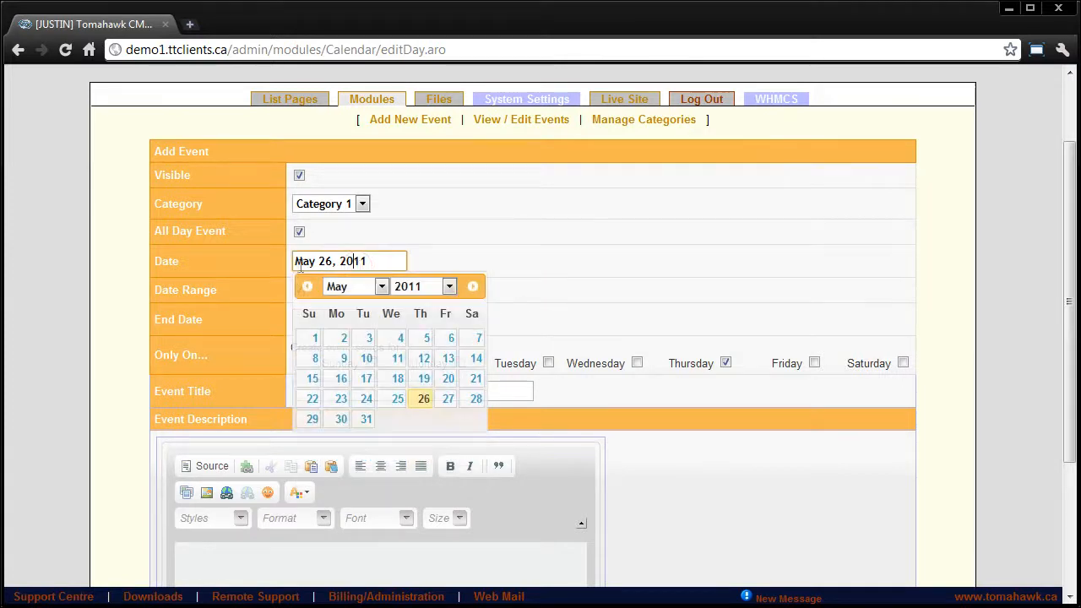
{"action": "left_click", "coordinate": [474, 290]}
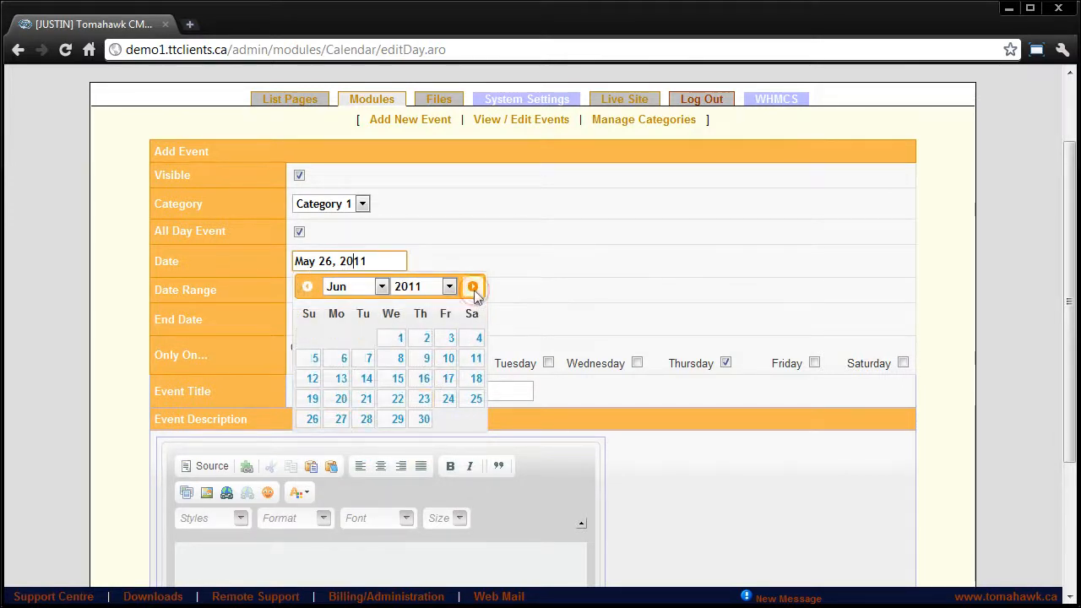
{"action": "left_click", "coordinate": [402, 339]}
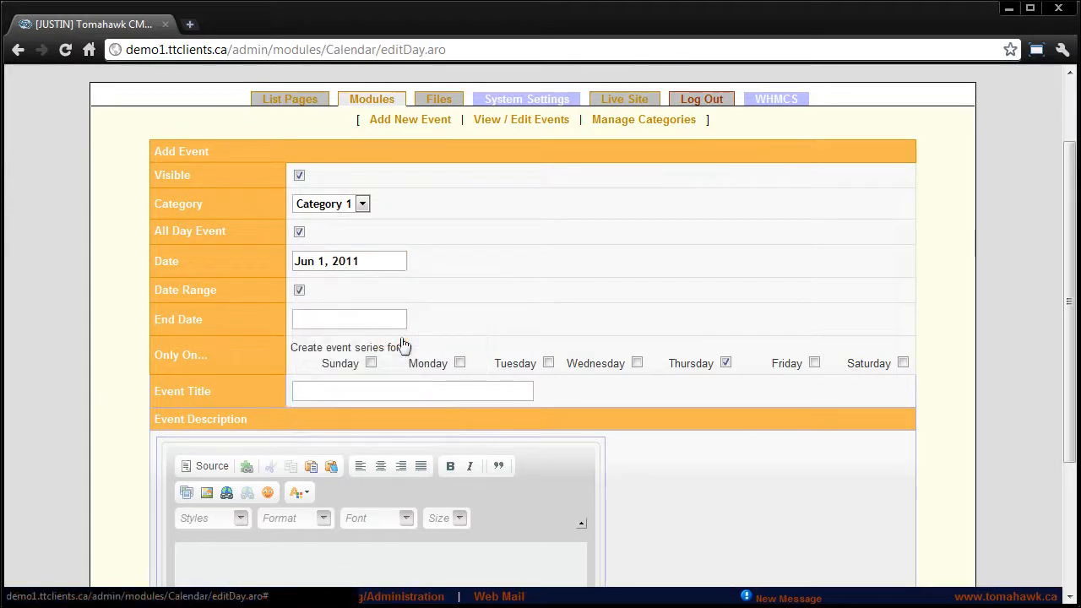
{"action": "left_click", "coordinate": [349, 321]}
{"action": "left_click", "coordinate": [472, 345]}
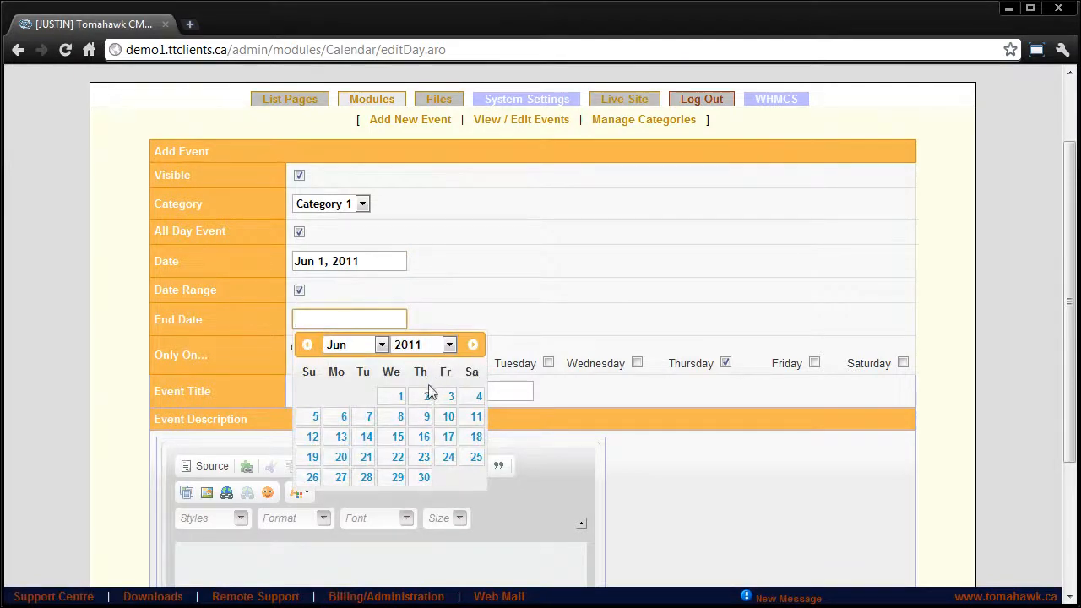
{"action": "left_click", "coordinate": [447, 396]}
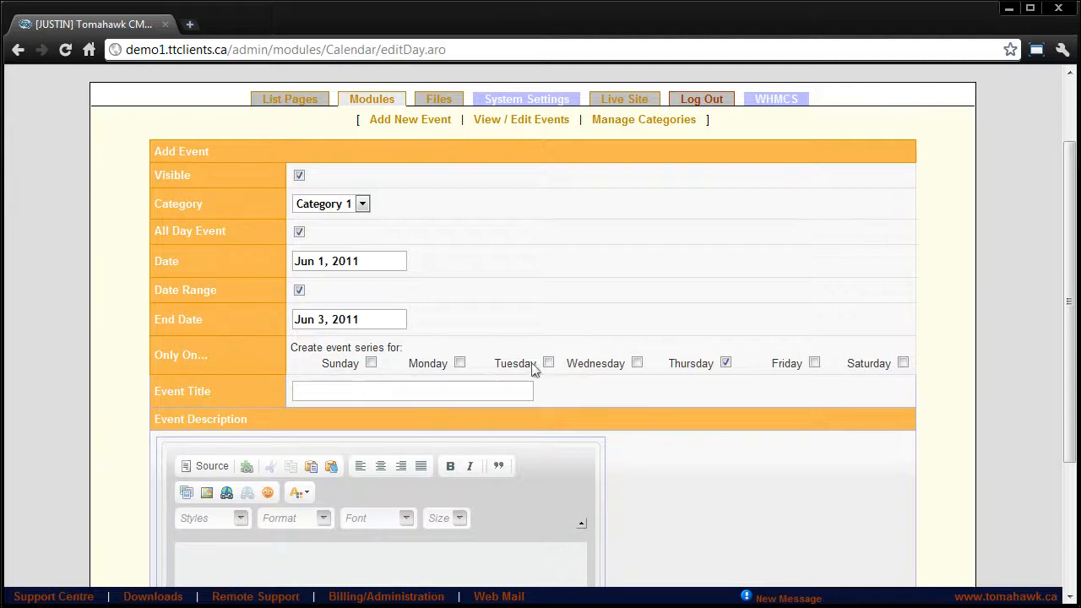
Step: Restrict the event series to Wednesday and Friday, leaving Thursday out
{"action": "left_click", "coordinate": [375, 261]}
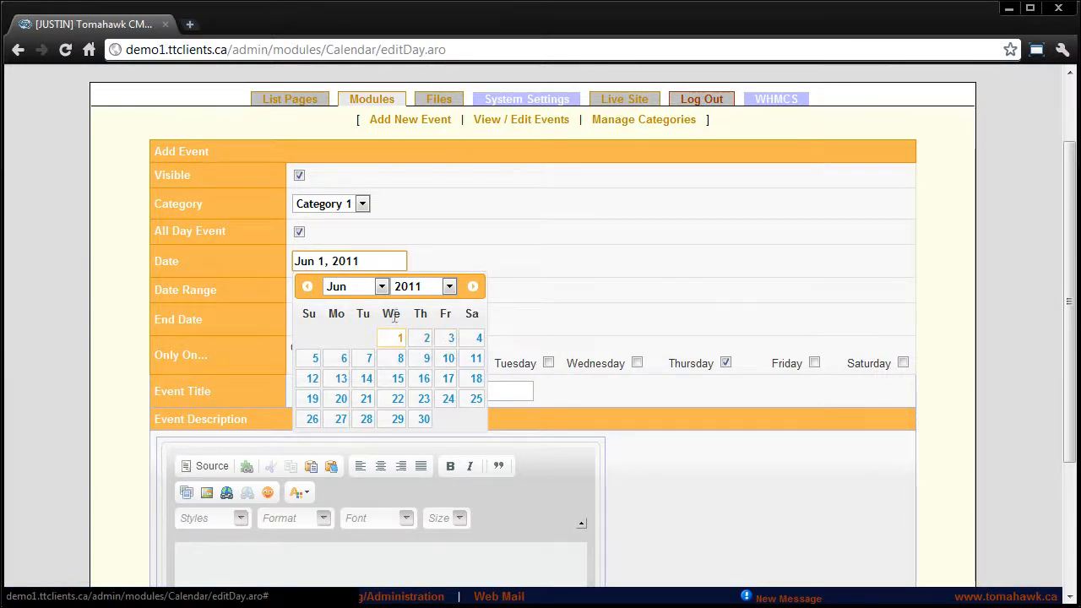
{"action": "left_click", "coordinate": [450, 338]}
{"action": "left_click", "coordinate": [637, 362]}
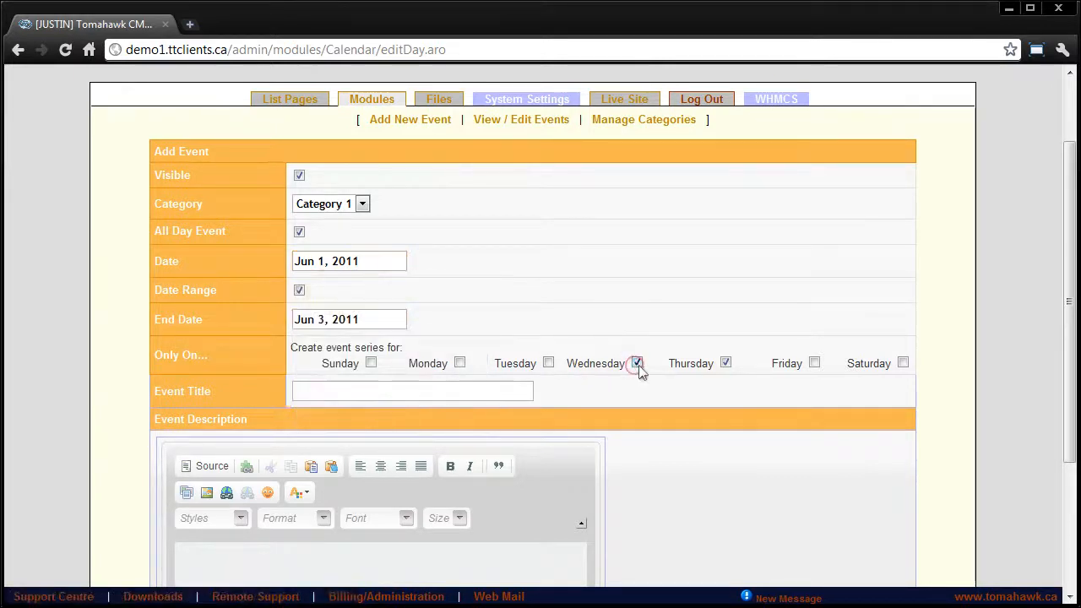
{"action": "left_click", "coordinate": [814, 363]}
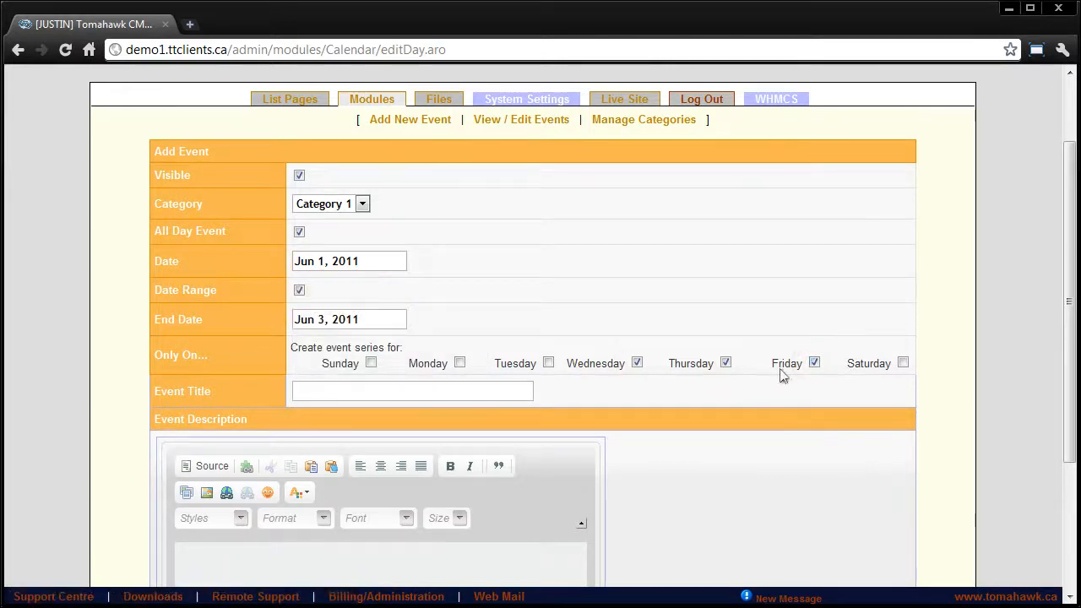
{"action": "left_click", "coordinate": [726, 363]}
Step: Title the event "Event Title" and enter "Event information" as its description
{"action": "scroll", "coordinate": [405, 309], "scroll_direction": "down", "scroll_amount": 3}
{"action": "left_click", "coordinate": [359, 293]}
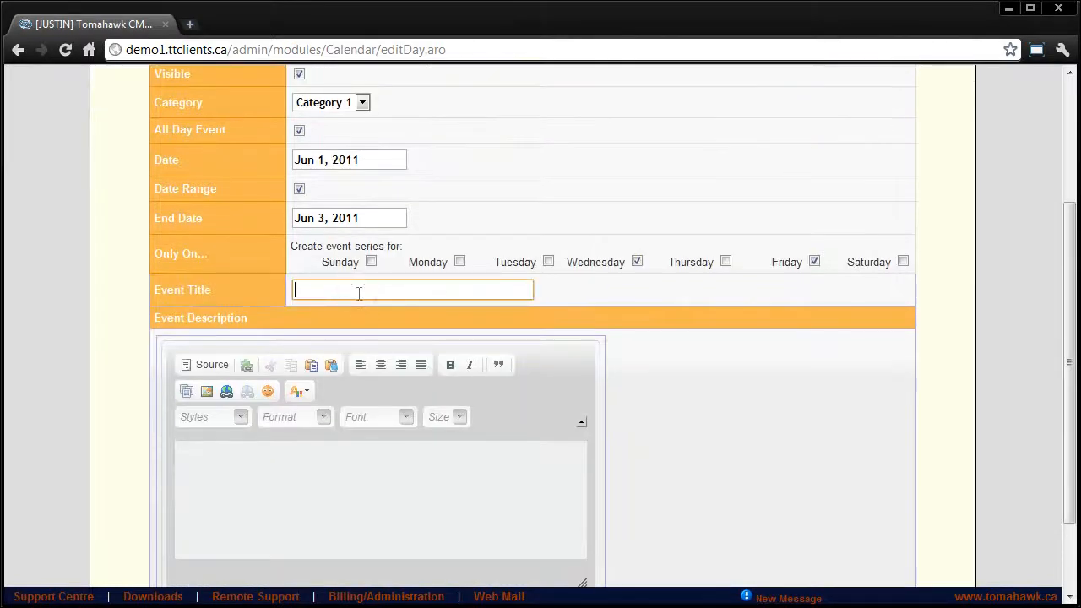
{"action": "type", "text": "Event"}
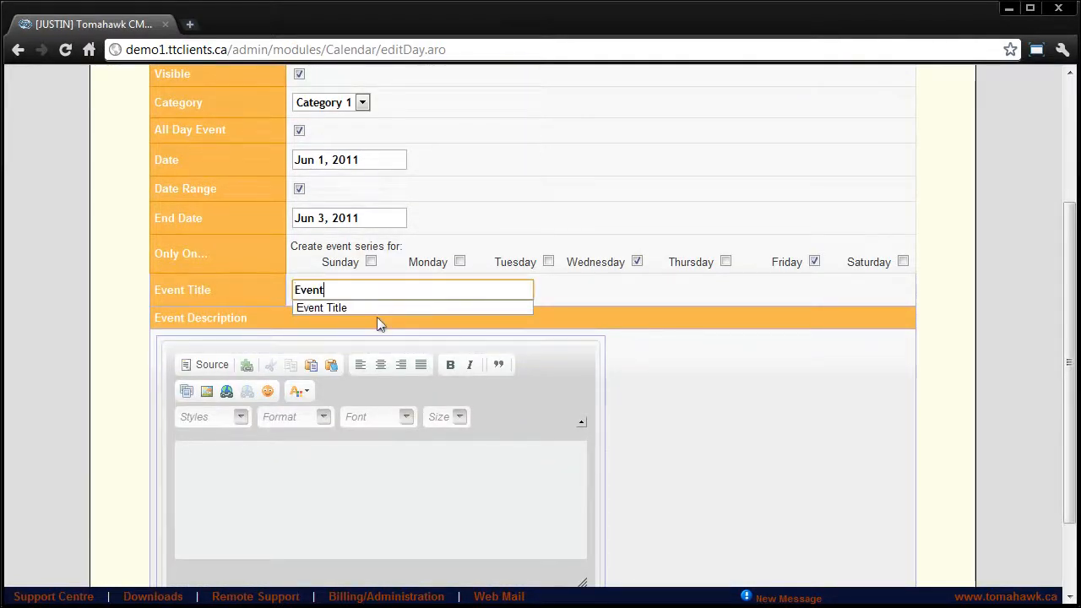
{"action": "type", "text": " Title"}
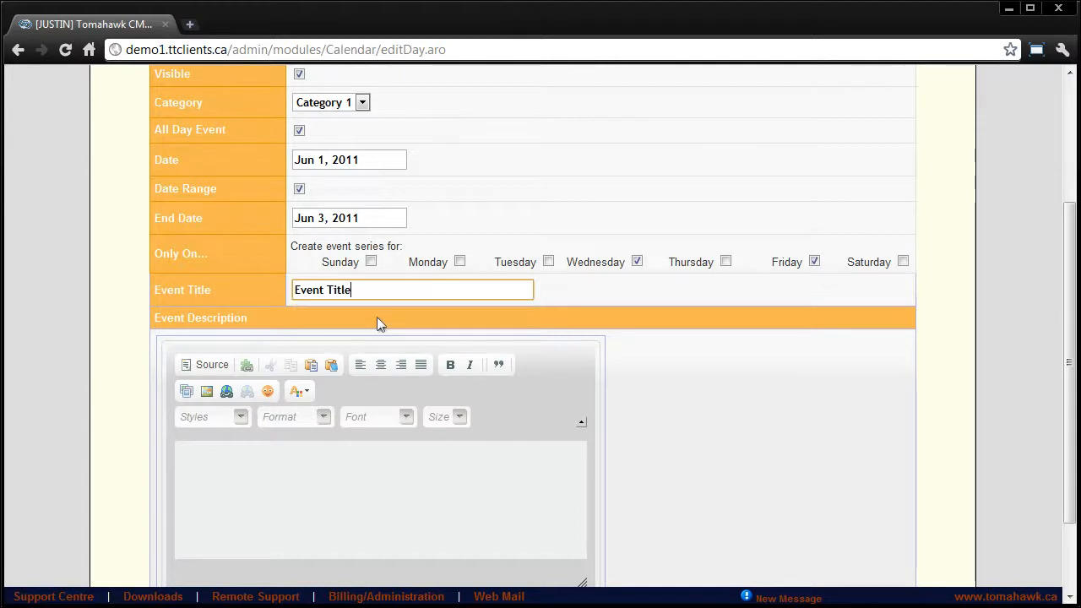
{"action": "left_click", "coordinate": [321, 488]}
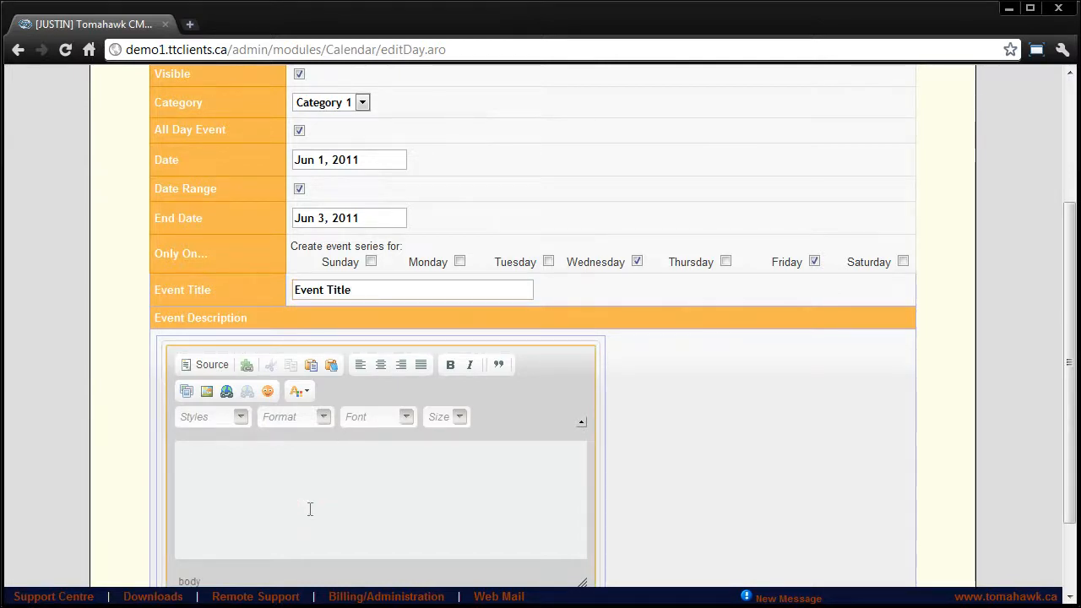
{"action": "type", "text": "Event information"}
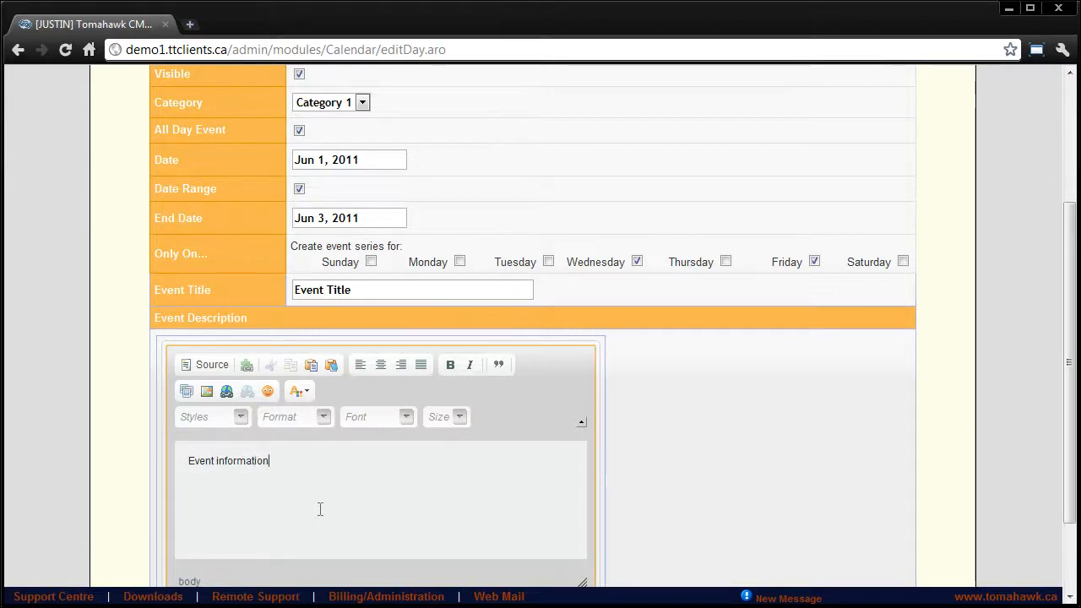
Step: Review the completed event form and save the new event
{"action": "scroll", "coordinate": [67, 474], "scroll_direction": "down", "scroll_amount": 1}
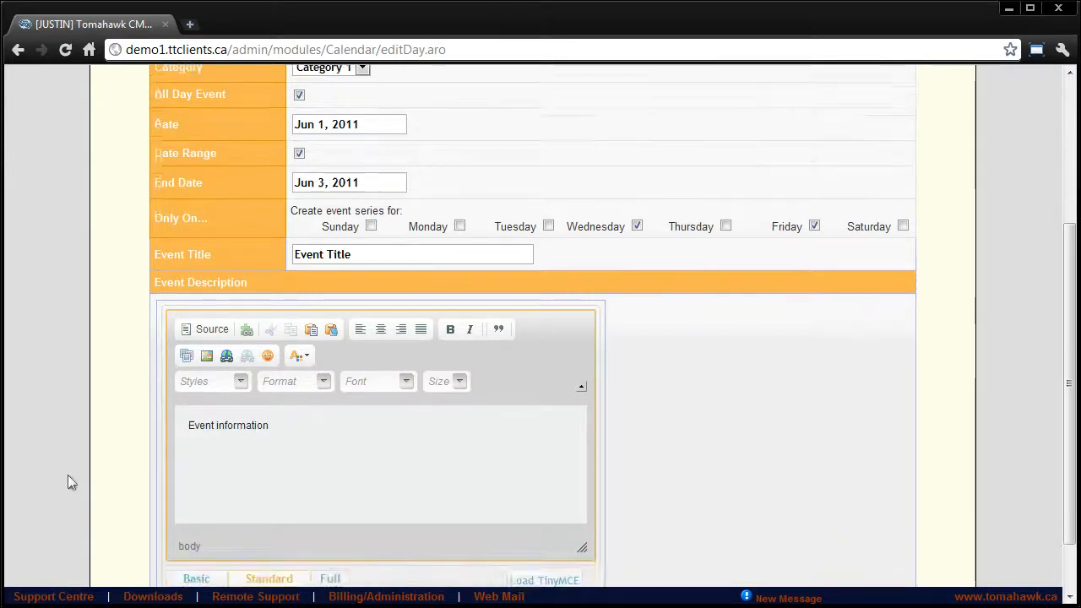
{"action": "scroll", "coordinate": [68, 475], "scroll_direction": "up", "scroll_amount": 3}
{"action": "scroll", "coordinate": [121, 438], "scroll_direction": "down", "scroll_amount": 3}
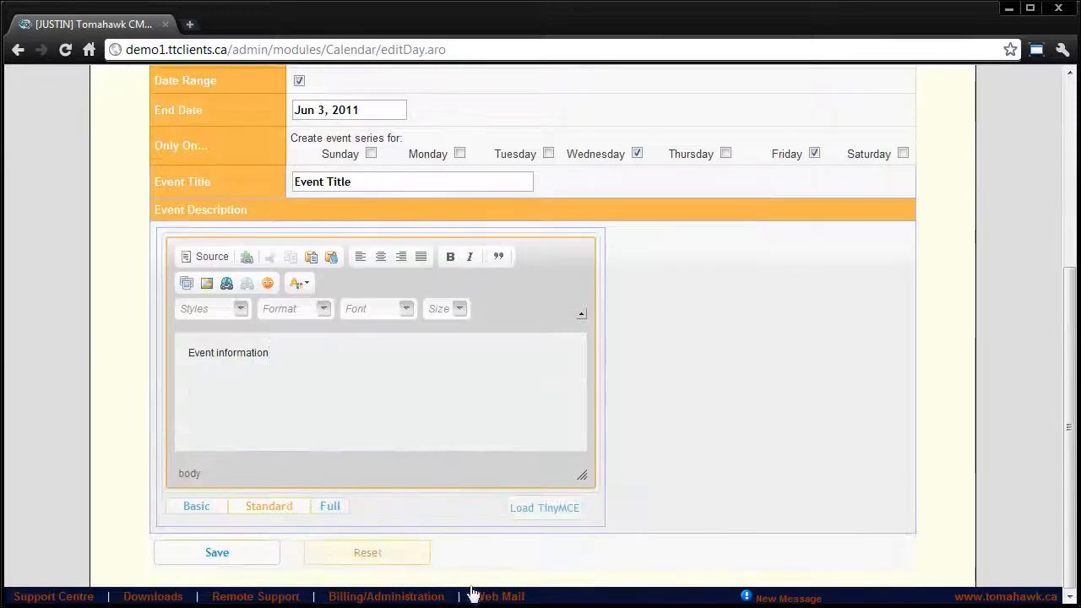
{"action": "left_click", "coordinate": [205, 555]}
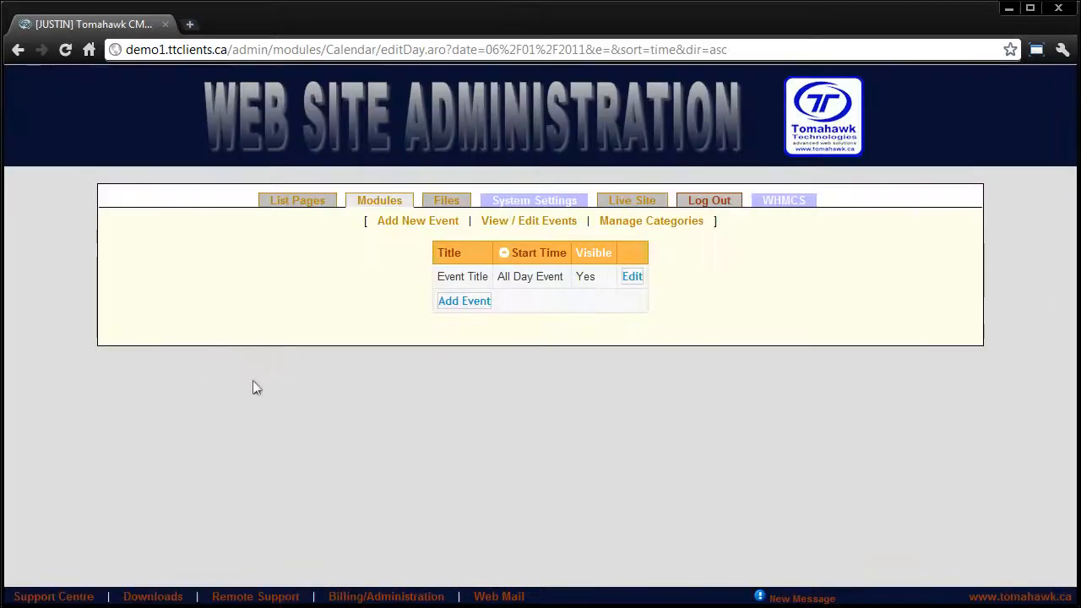
Step: Show the event list for June 2011 to check the newly created event series
{"action": "left_click", "coordinate": [511, 226]}
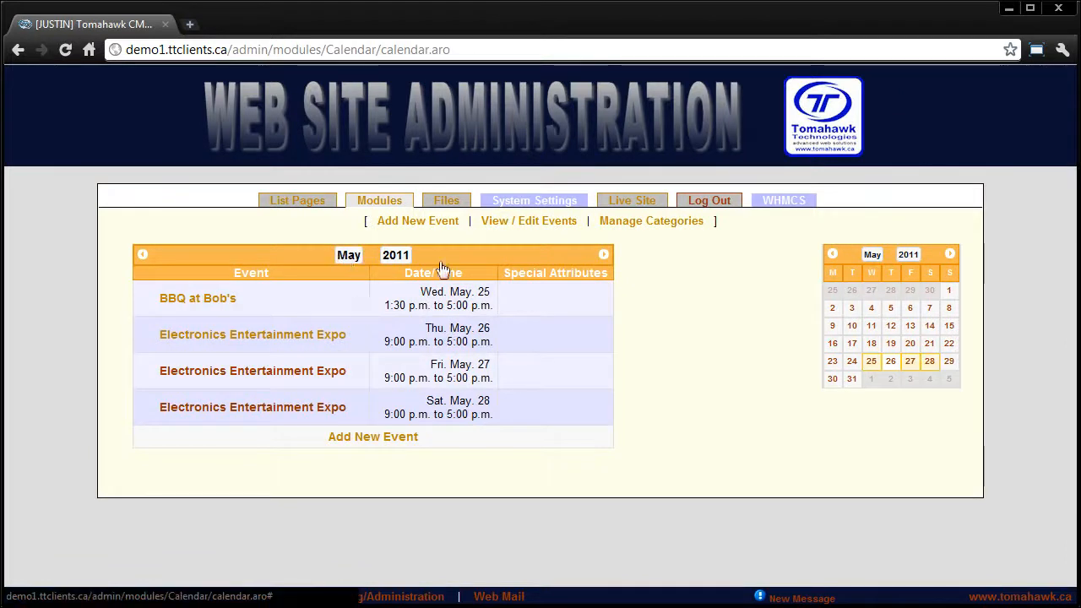
{"action": "left_click", "coordinate": [604, 255]}
{"action": "left_click", "coordinate": [196, 312]}
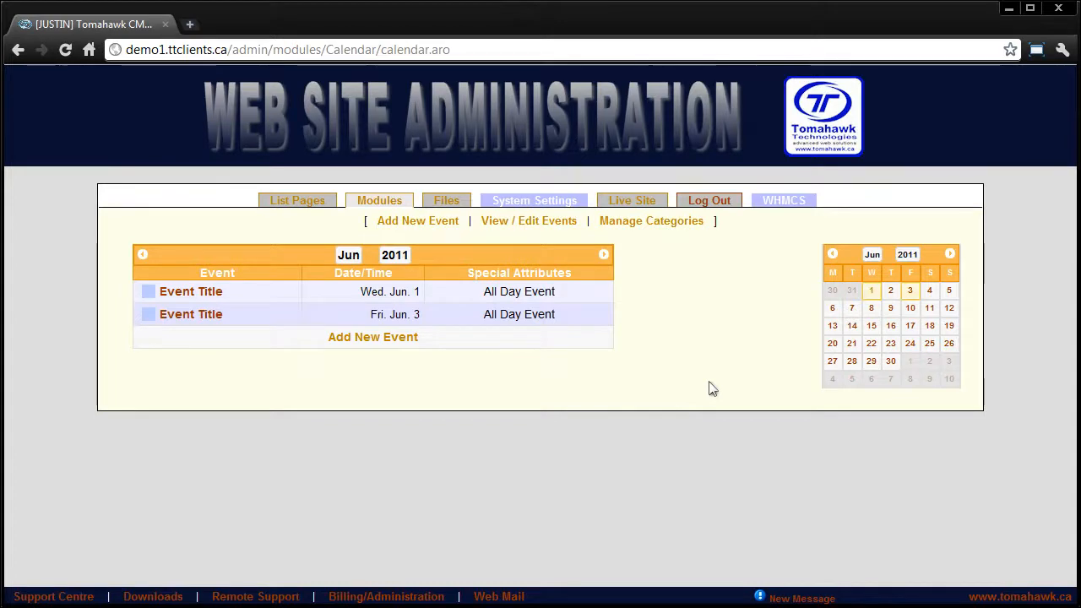
Step: Open the Calendar_Example page from the Modules category for editing and examine its content
{"action": "left_click", "coordinate": [327, 227]}
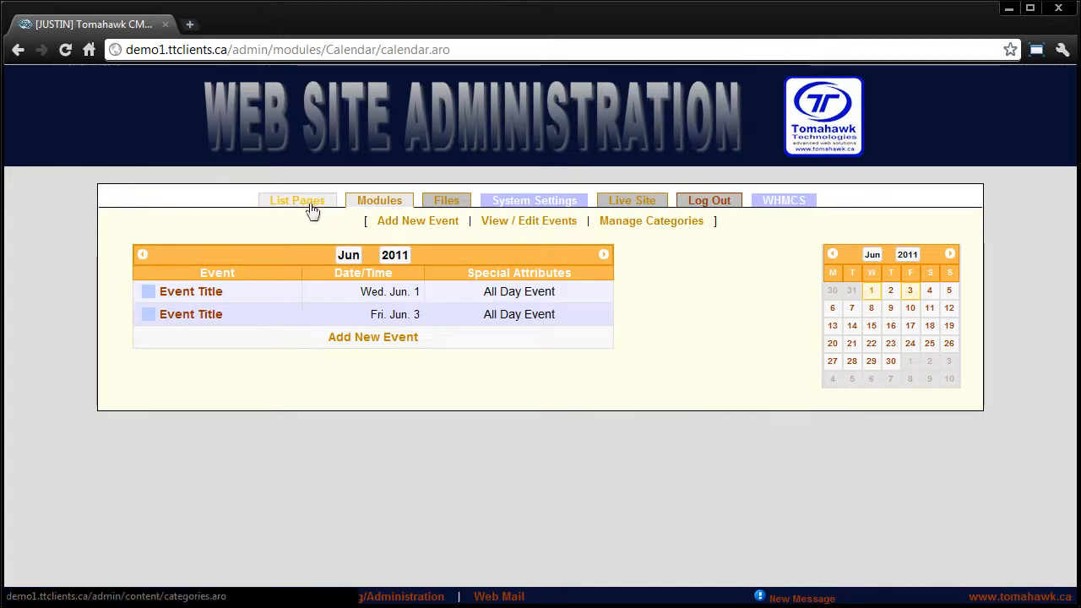
{"action": "left_click", "coordinate": [311, 209]}
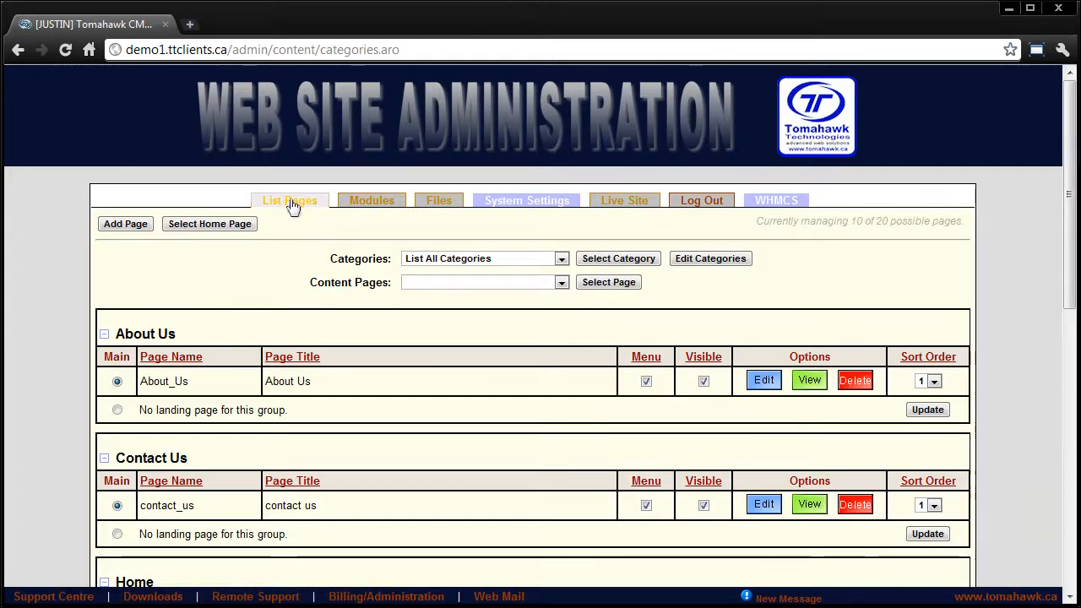
{"action": "scroll", "coordinate": [290, 211], "scroll_direction": "down", "scroll_amount": 5}
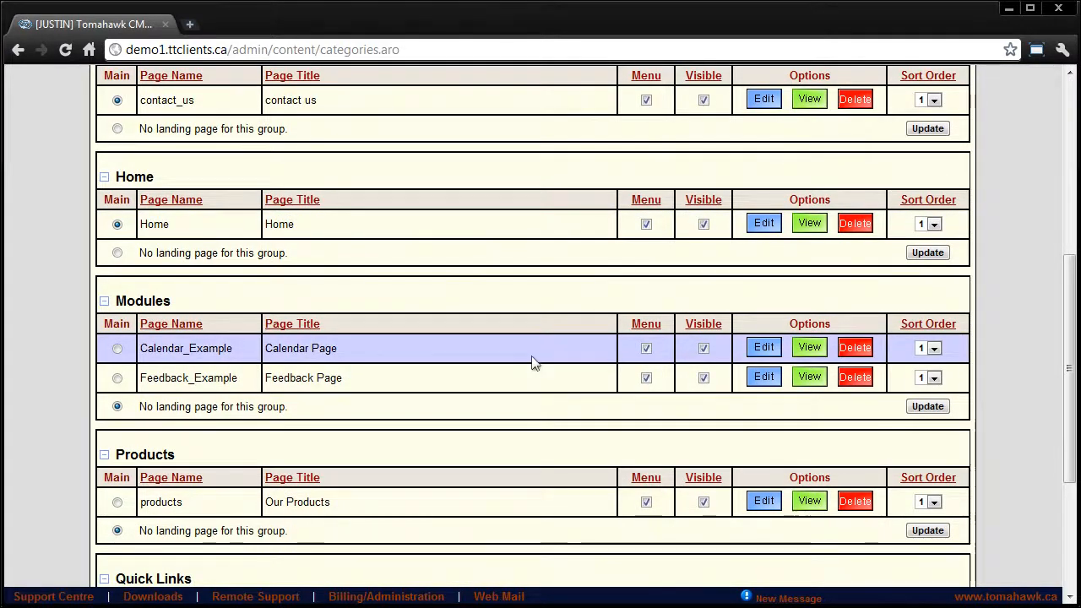
{"action": "left_click", "coordinate": [775, 347]}
{"action": "scroll", "coordinate": [203, 338], "scroll_direction": "down", "scroll_amount": 3}
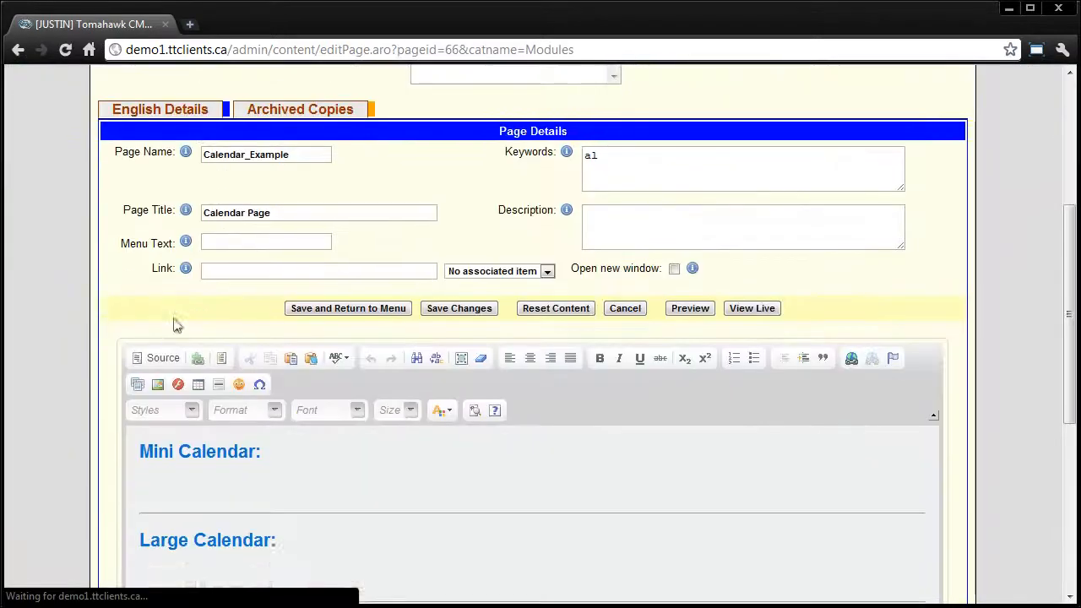
{"action": "scroll", "coordinate": [97, 311], "scroll_direction": "down", "scroll_amount": 2}
{"action": "scroll", "coordinate": [463, 279], "scroll_direction": "up", "scroll_amount": 1}
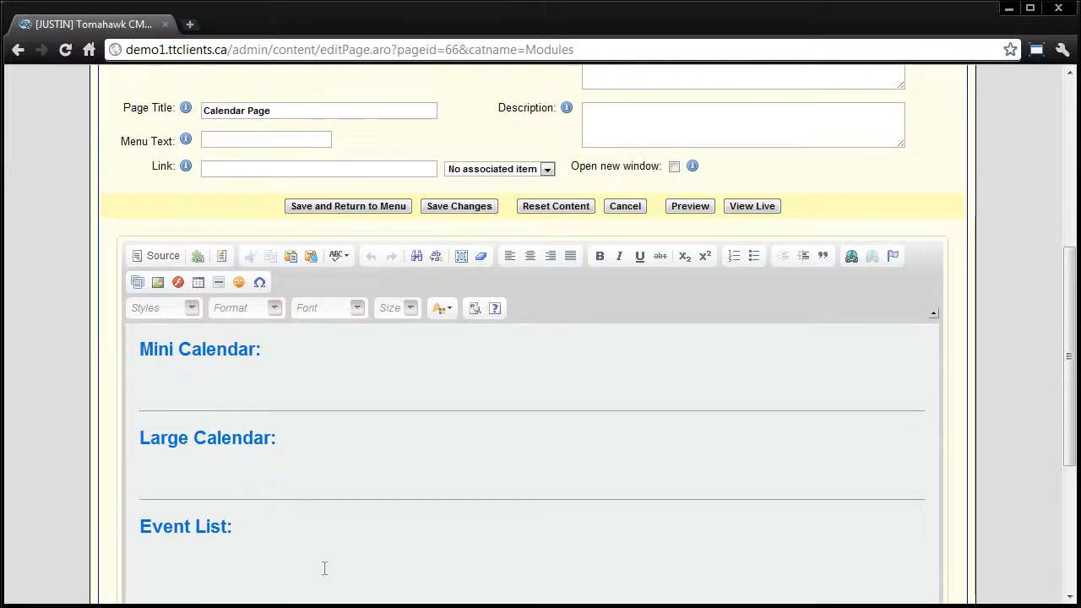
Step: View the live version of the Calendar Page and return to its editor
{"action": "left_click", "coordinate": [752, 207]}
{"action": "scroll", "coordinate": [343, 372], "scroll_direction": "down", "scroll_amount": 1}
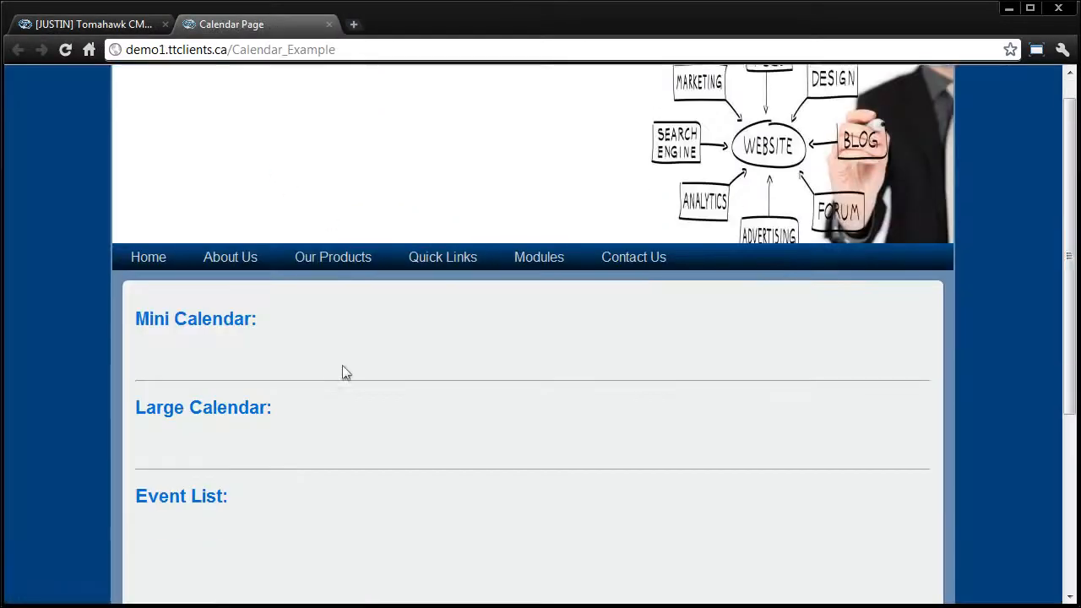
{"action": "left_click", "coordinate": [86, 29]}
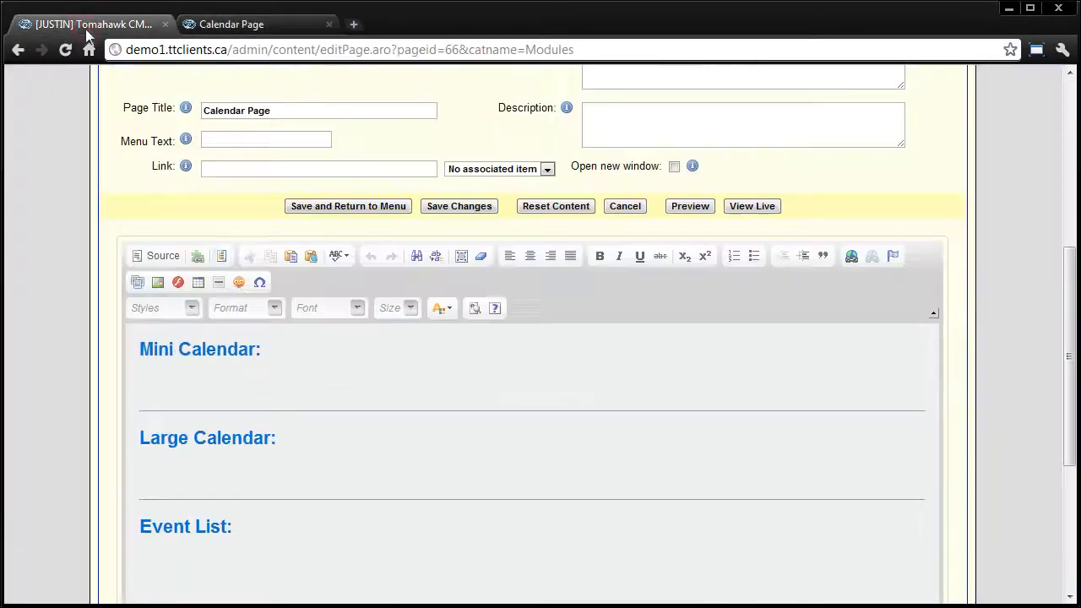
Step: Insert the Mini Calendar module token below the "Mini Calendar:" heading
{"action": "left_click", "coordinate": [177, 381]}
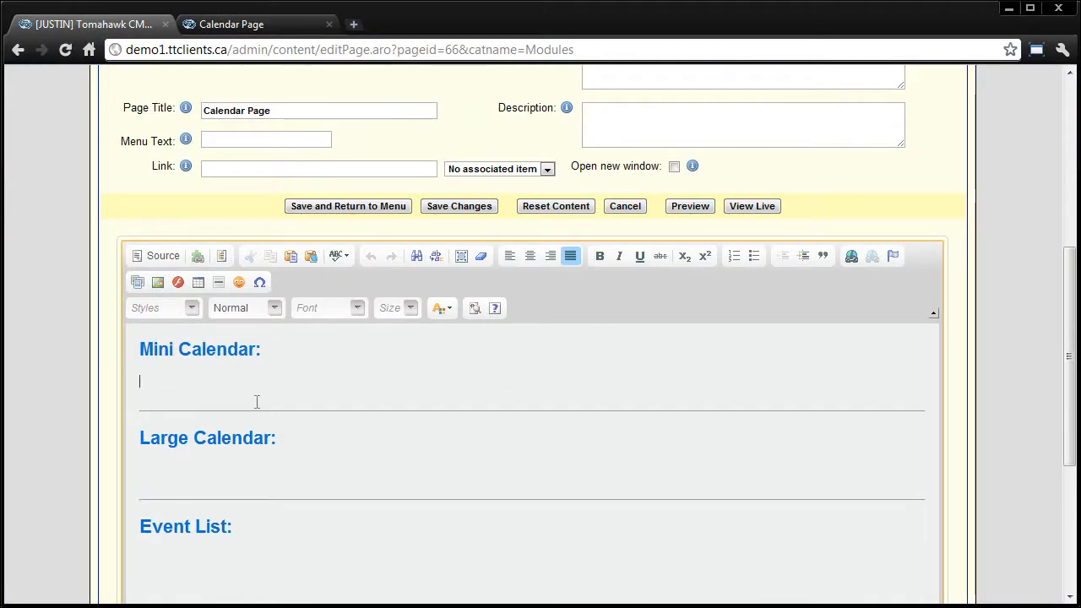
{"action": "left_click", "coordinate": [198, 256]}
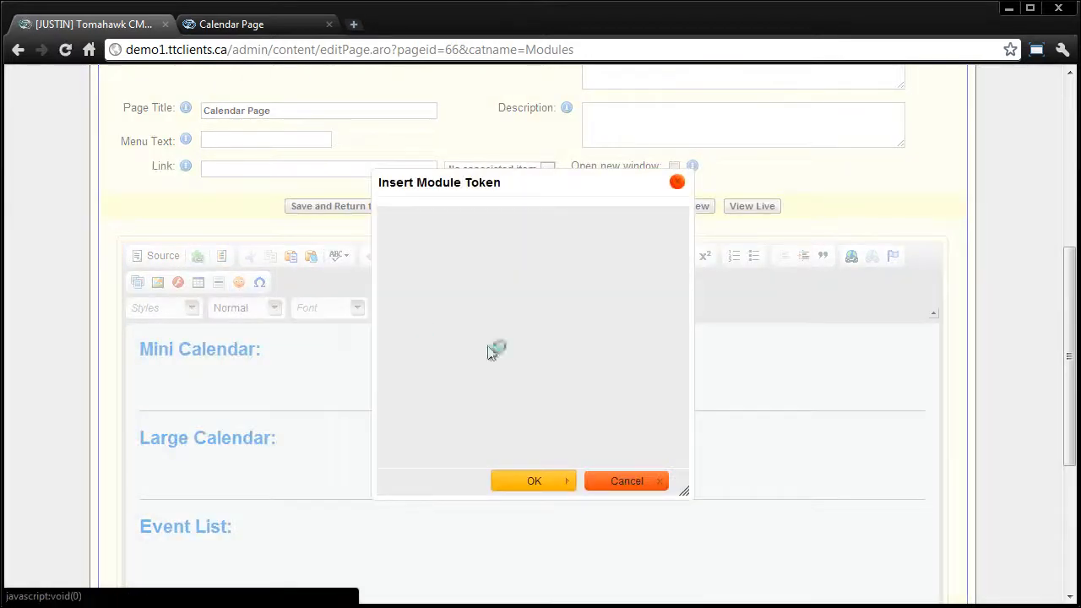
{"action": "scroll", "coordinate": [525, 312], "scroll_direction": "down", "scroll_amount": 5}
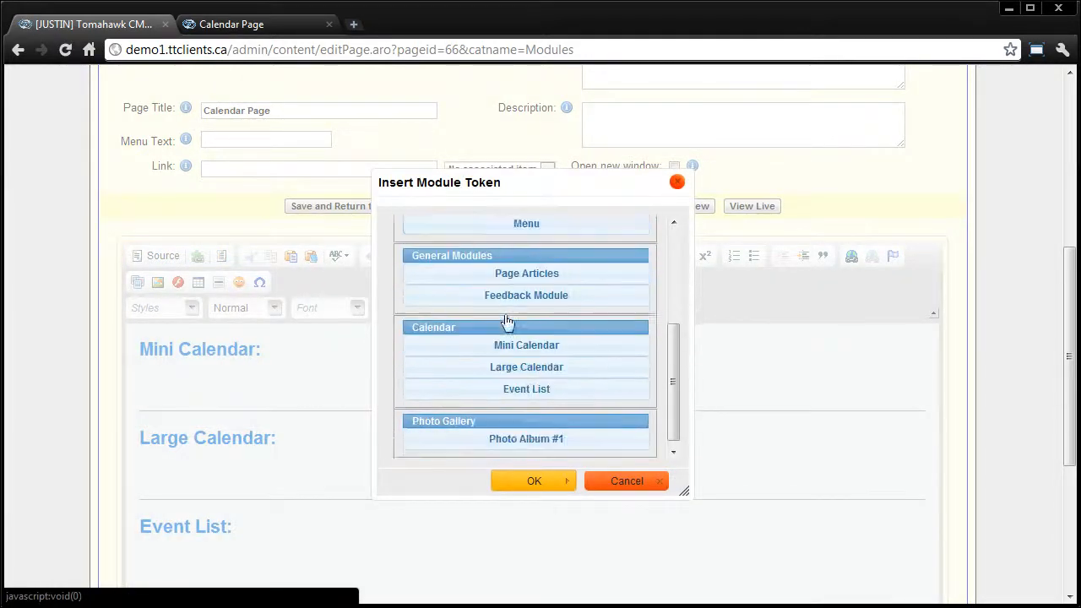
{"action": "left_click", "coordinate": [541, 345]}
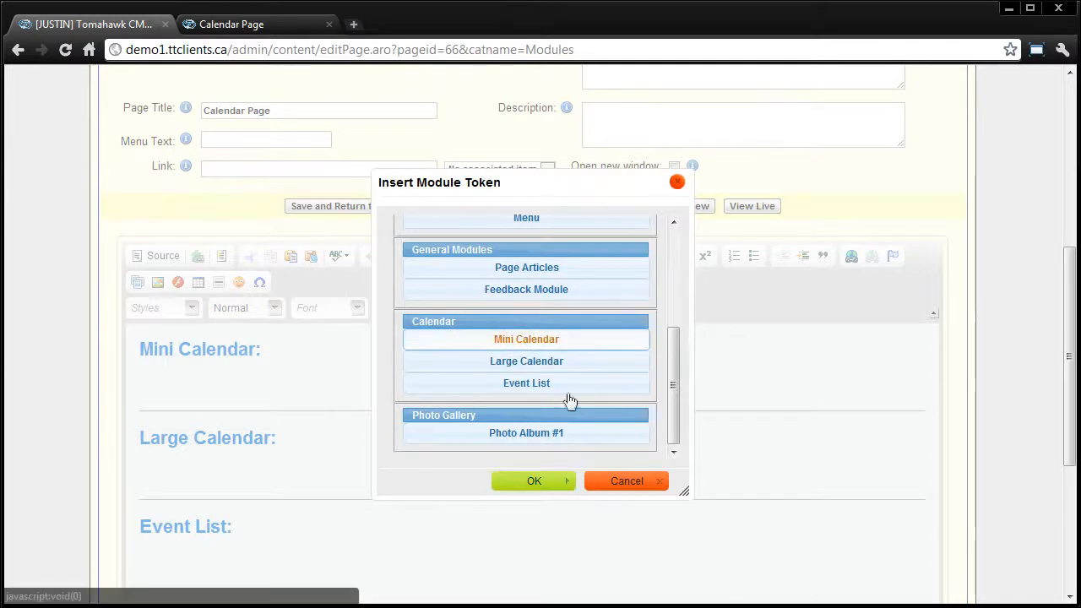
{"action": "left_click", "coordinate": [539, 481]}
Step: Insert the Large Calendar module token below the "Large Calendar:" heading
{"action": "left_click", "coordinate": [183, 483]}
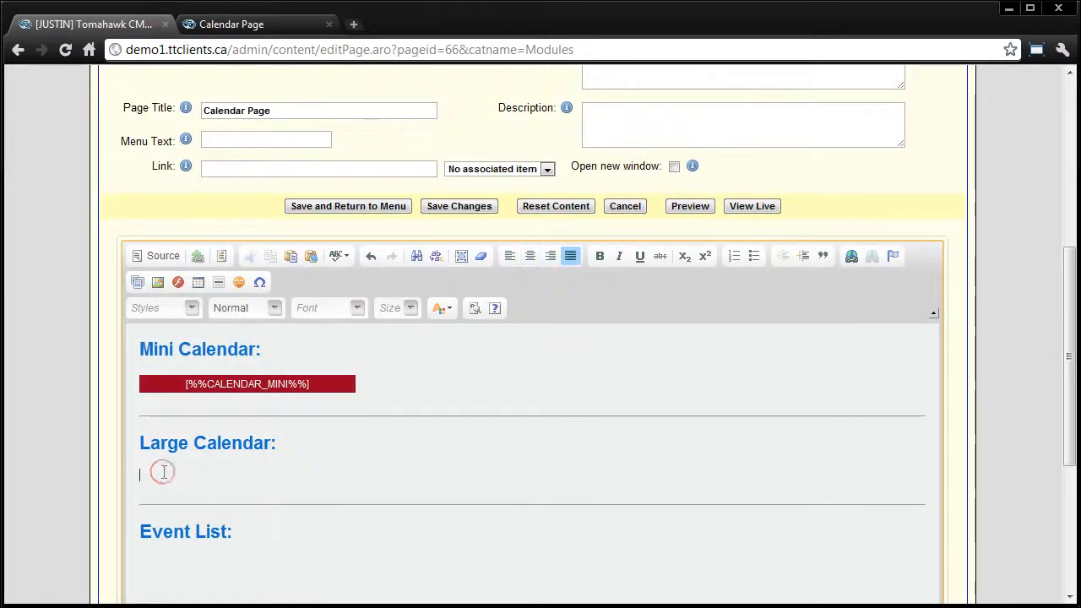
{"action": "left_click", "coordinate": [197, 258]}
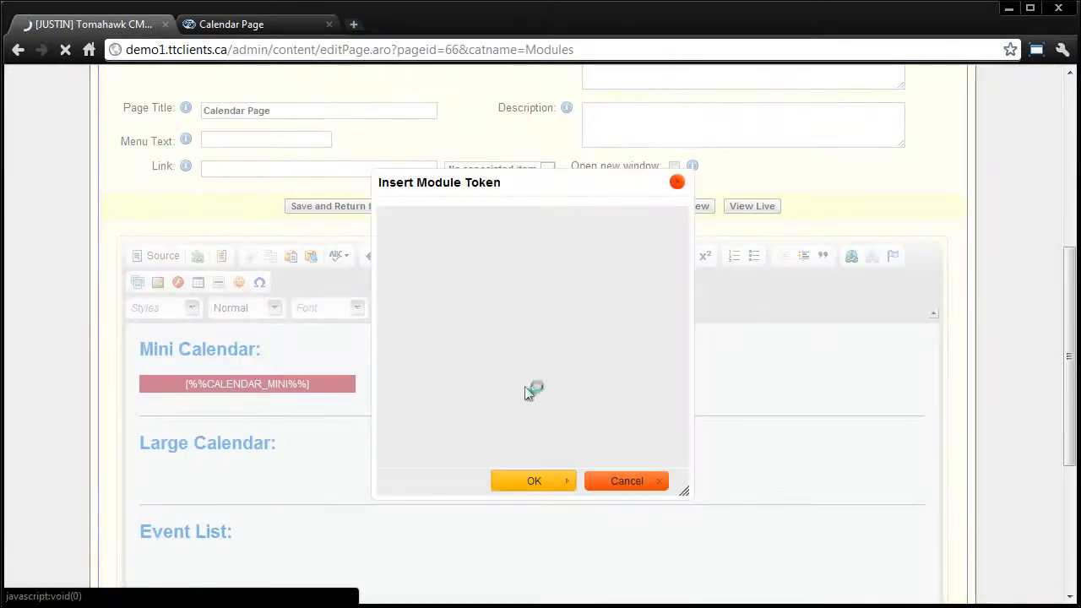
{"action": "scroll", "coordinate": [558, 381], "scroll_direction": "down", "scroll_amount": 2}
{"action": "scroll", "coordinate": [559, 382], "scroll_direction": "down", "scroll_amount": 2}
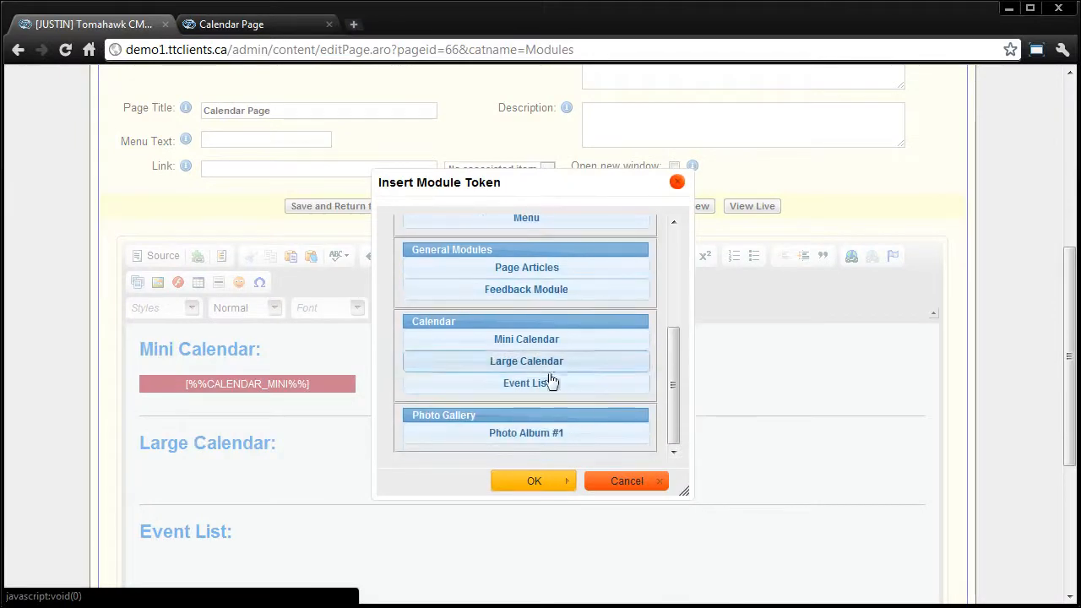
{"action": "left_click", "coordinate": [549, 364]}
{"action": "left_click", "coordinate": [537, 482]}
Step: Insert the calendar's Event List module token below the "Event List:" heading
{"action": "left_click", "coordinate": [277, 560]}
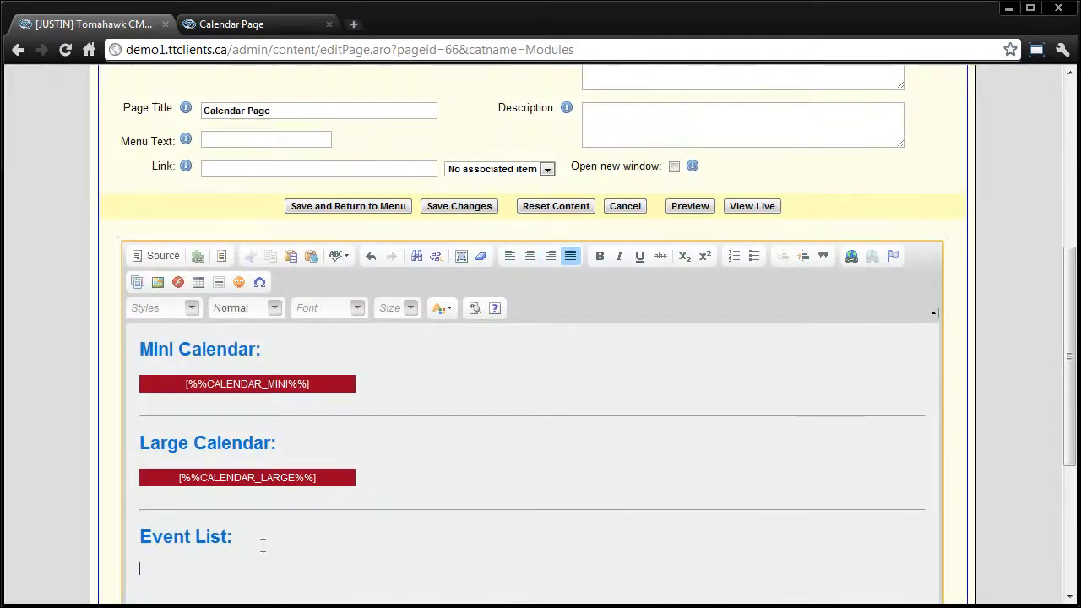
{"action": "left_click", "coordinate": [196, 285]}
{"action": "scroll", "coordinate": [589, 376], "scroll_direction": "down", "scroll_amount": 4}
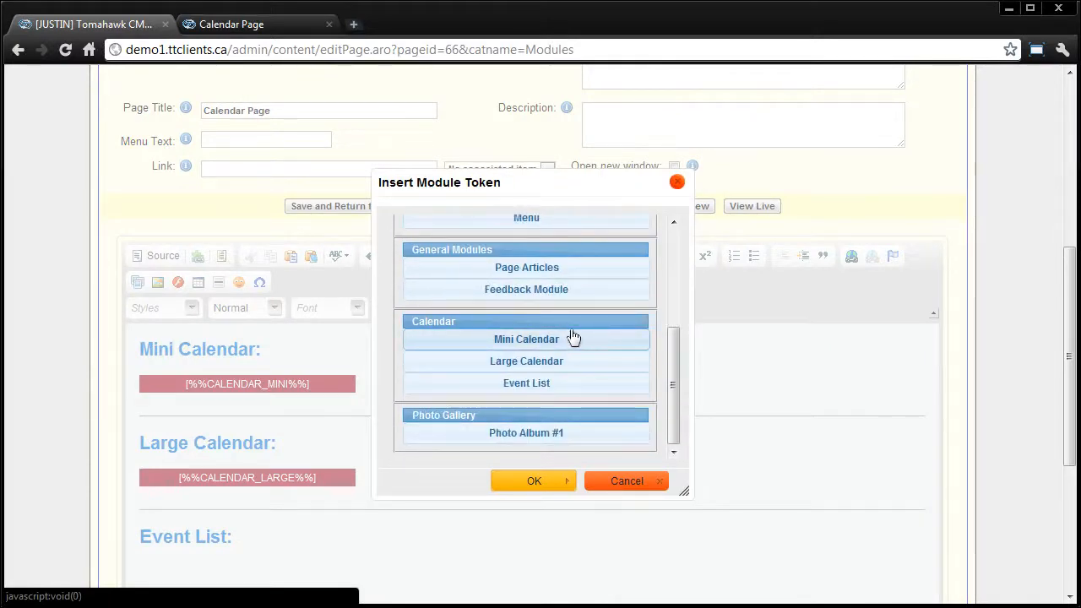
{"action": "left_click", "coordinate": [558, 384]}
{"action": "left_click", "coordinate": [528, 483]}
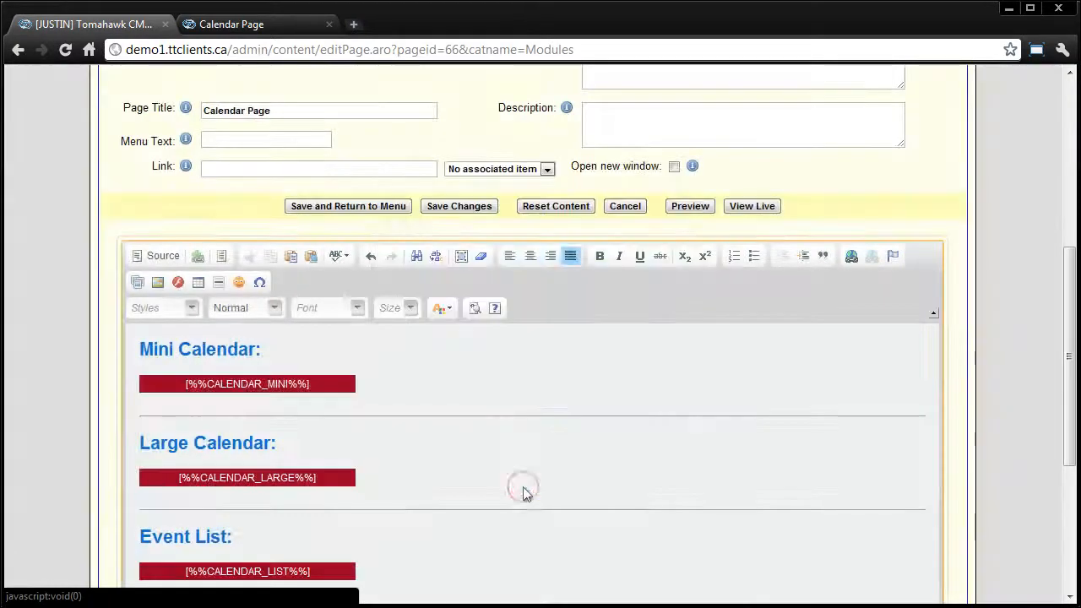
Step: Review the three calendar tokens in the page content and save the page changes
{"action": "scroll", "coordinate": [412, 422], "scroll_direction": "down", "scroll_amount": 2}
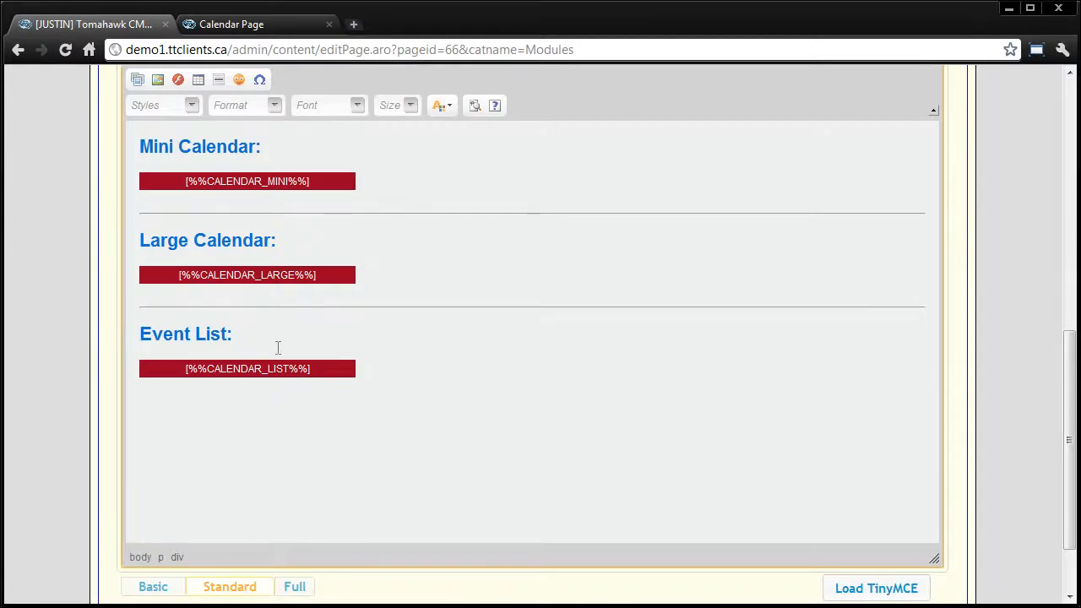
{"action": "scroll", "coordinate": [46, 325], "scroll_direction": "up", "scroll_amount": 1}
{"action": "scroll", "coordinate": [76, 330], "scroll_direction": "down", "scroll_amount": 2}
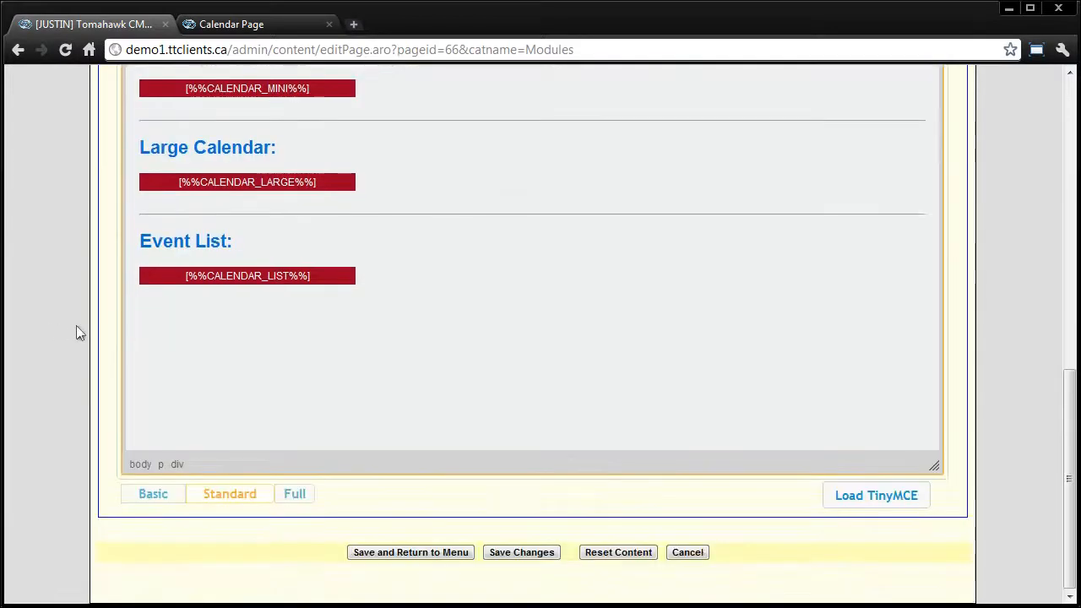
{"action": "scroll", "coordinate": [76, 325], "scroll_direction": "up", "scroll_amount": 3}
{"action": "left_click", "coordinate": [459, 217]}
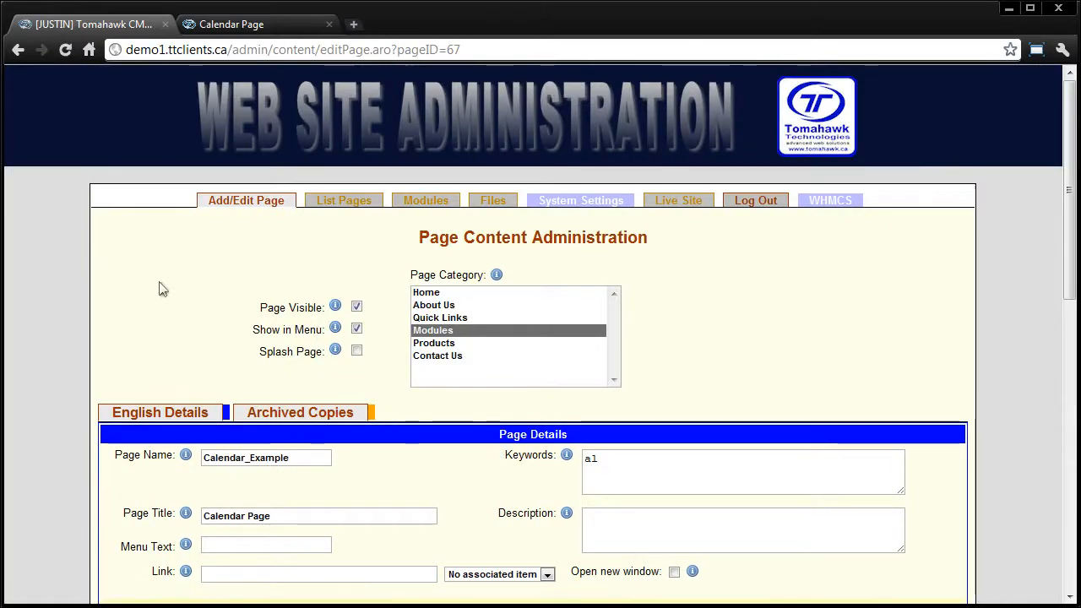
Step: View the live Calendar Page to examine the inserted calendars
{"action": "scroll", "coordinate": [163, 289], "scroll_direction": "down", "scroll_amount": 2}
{"action": "left_click", "coordinate": [751, 409]}
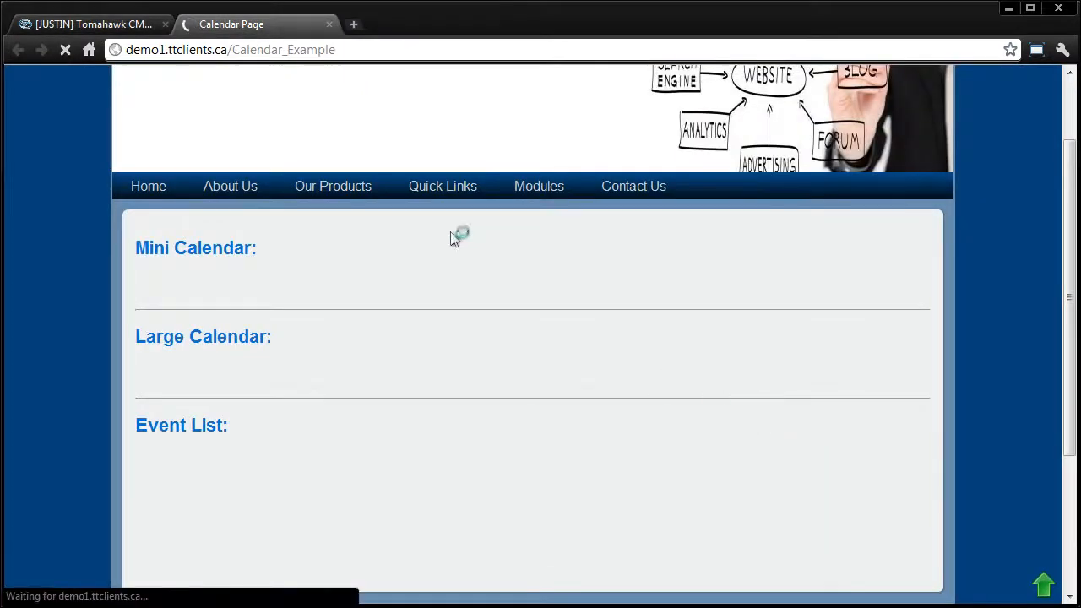
{"action": "mouse_move", "coordinate": [456, 332]}
{"action": "scroll", "coordinate": [284, 324], "scroll_direction": "down", "scroll_amount": 1}
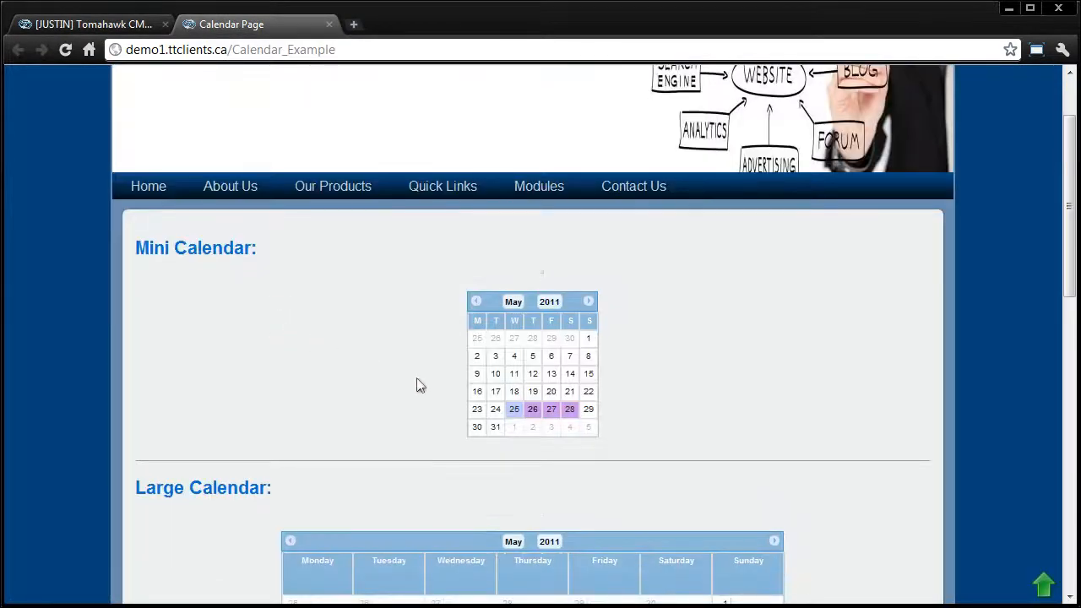
Step: View the event details for May 25 and May 27, 2011 from the Mini Calendar, closing each popup after reading
{"action": "mouse_move", "coordinate": [517, 417]}
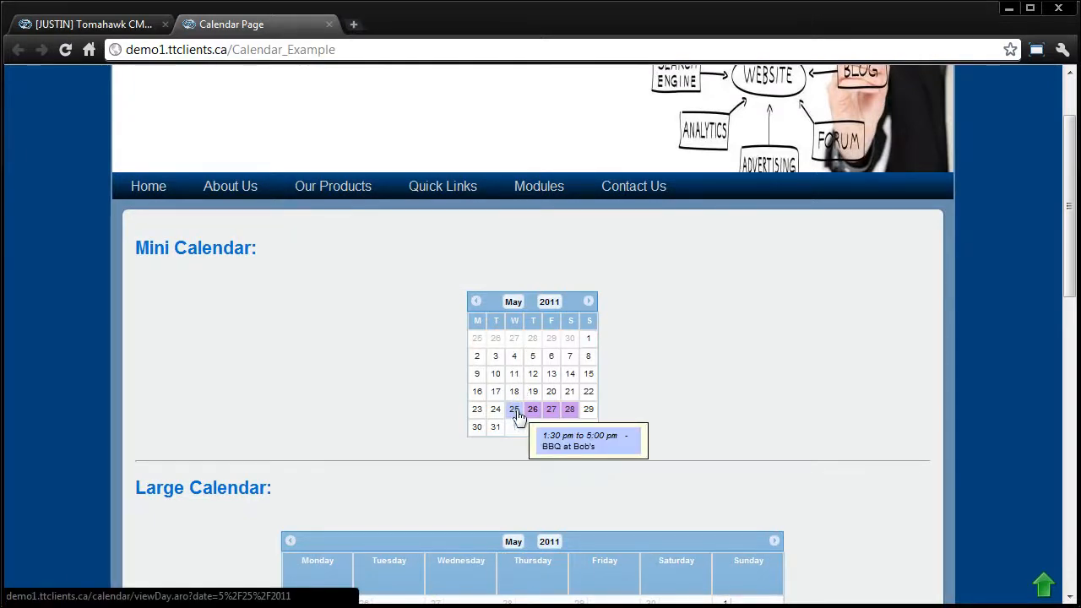
{"action": "left_click", "coordinate": [518, 417]}
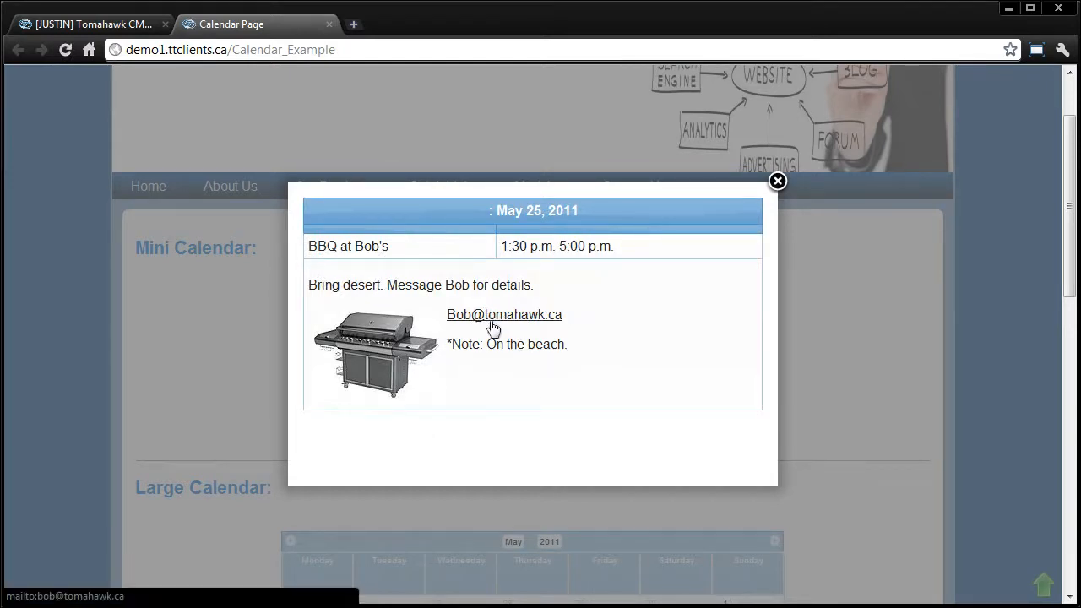
{"action": "left_click", "coordinate": [775, 184]}
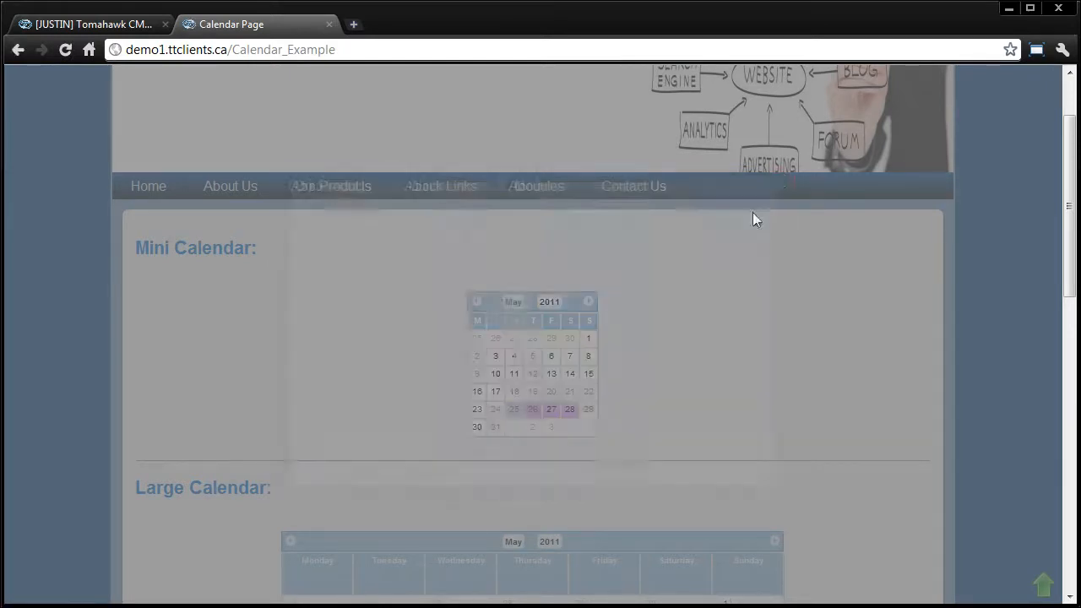
{"action": "left_click", "coordinate": [550, 417]}
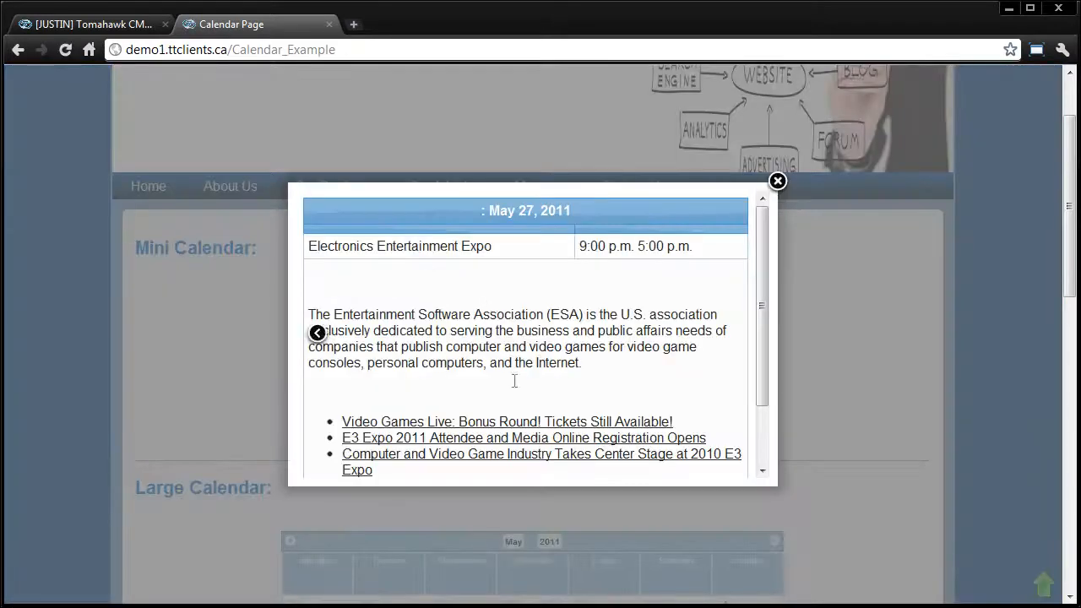
{"action": "scroll", "coordinate": [530, 369], "scroll_direction": "down", "scroll_amount": 2}
{"action": "left_click", "coordinate": [774, 185]}
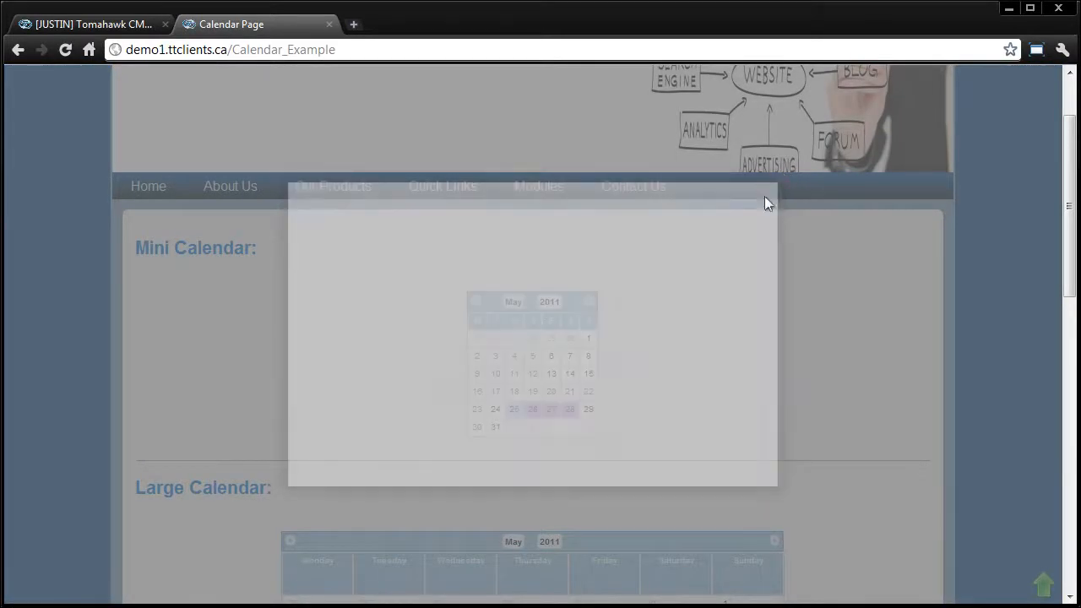
Step: Advance the Mini Calendar to June 2011, view the event details for June 3 and close the popup
{"action": "left_click", "coordinate": [589, 301]}
{"action": "mouse_move", "coordinate": [517, 342]}
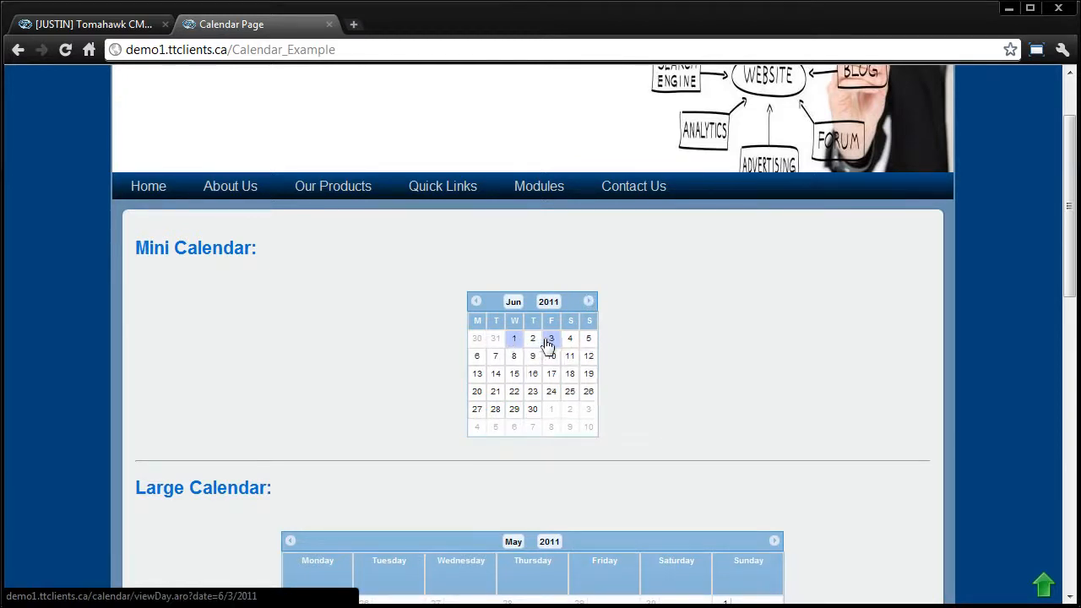
{"action": "left_click", "coordinate": [548, 343]}
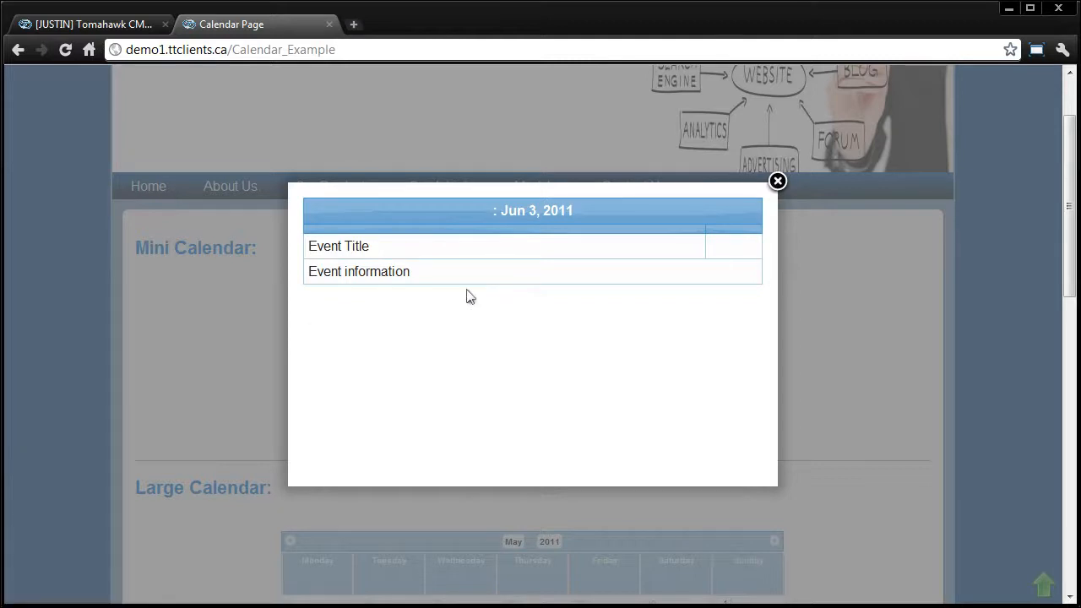
{"action": "left_click", "coordinate": [778, 184]}
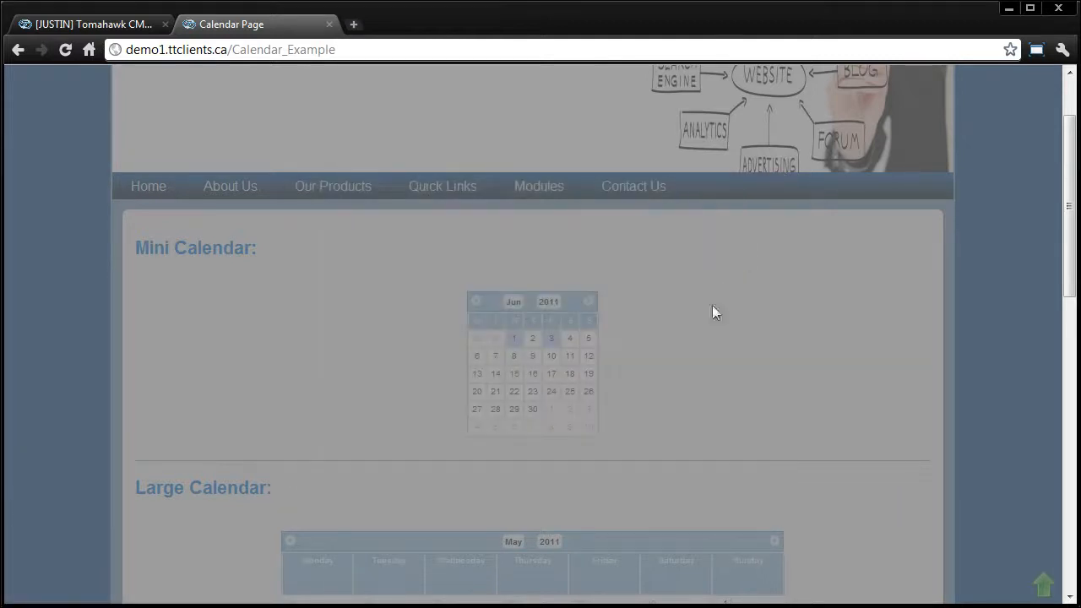
Step: Examine the Large Calendar and the Event List on the live page and return to the Calendar_Example page editor in the CMS
{"action": "scroll", "coordinate": [715, 315], "scroll_direction": "down", "scroll_amount": 3}
{"action": "scroll", "coordinate": [293, 265], "scroll_direction": "up", "scroll_amount": 2}
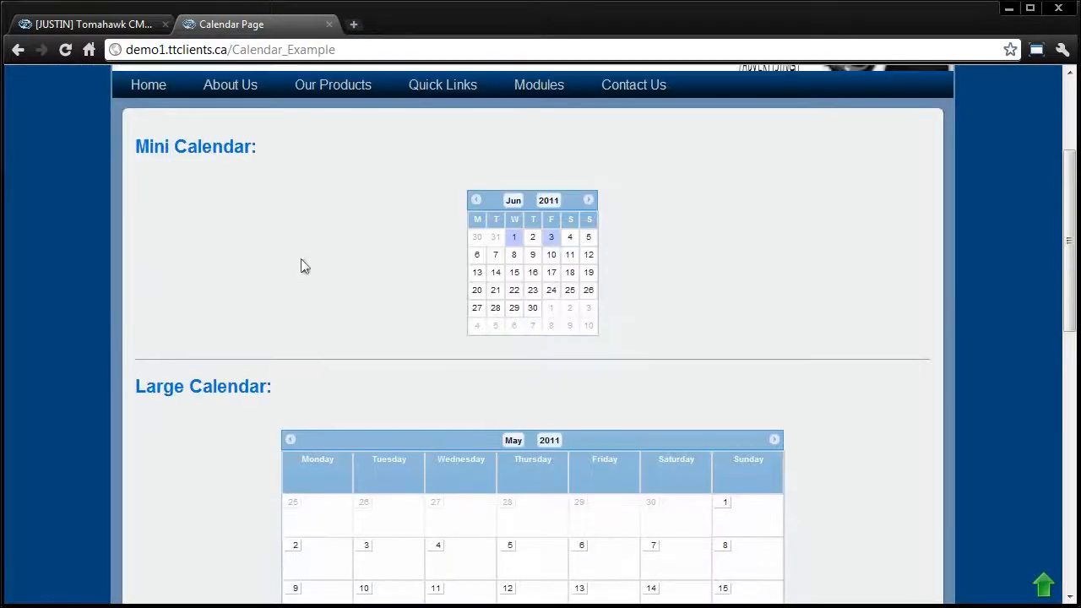
{"action": "scroll", "coordinate": [308, 265], "scroll_direction": "down", "scroll_amount": 4}
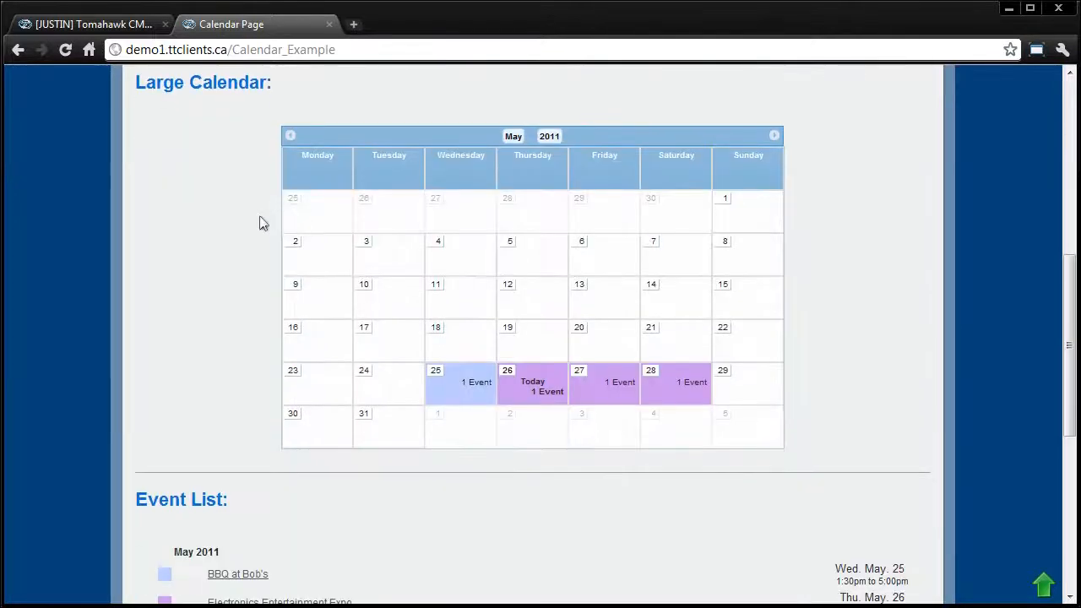
{"action": "scroll", "coordinate": [261, 222], "scroll_direction": "up", "scroll_amount": 2}
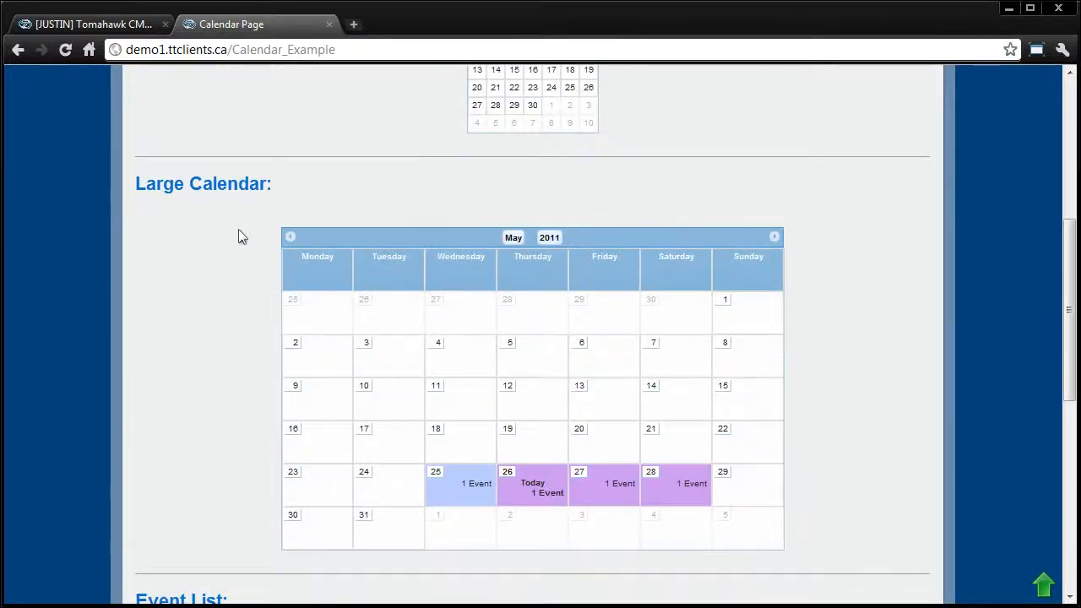
{"action": "scroll", "coordinate": [240, 229], "scroll_direction": "down", "scroll_amount": 2}
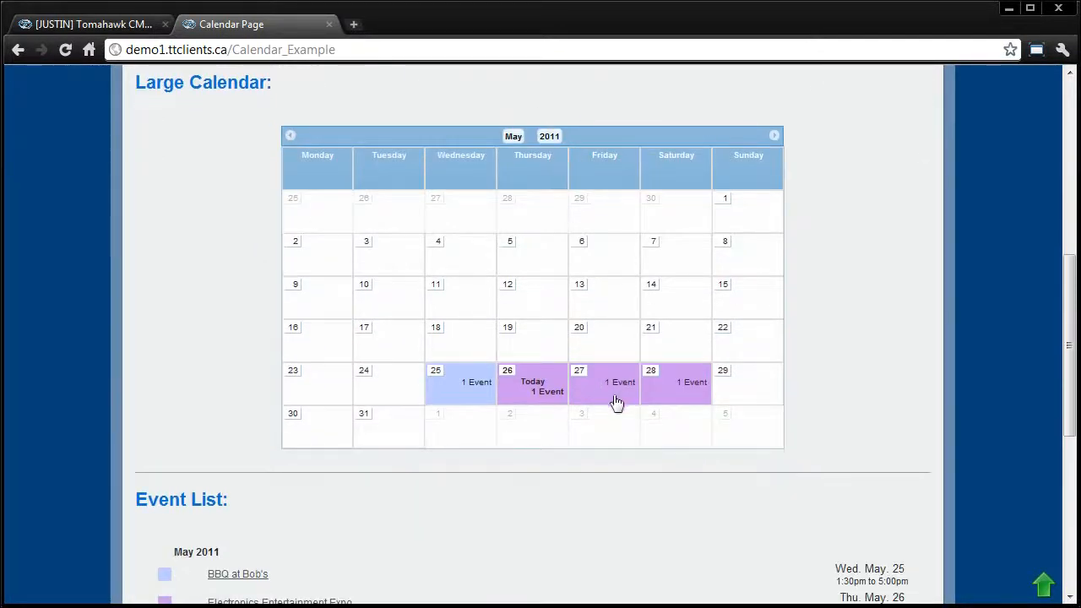
{"action": "scroll", "coordinate": [153, 319], "scroll_direction": "down", "scroll_amount": 2}
{"action": "scroll", "coordinate": [188, 290], "scroll_direction": "down", "scroll_amount": 4}
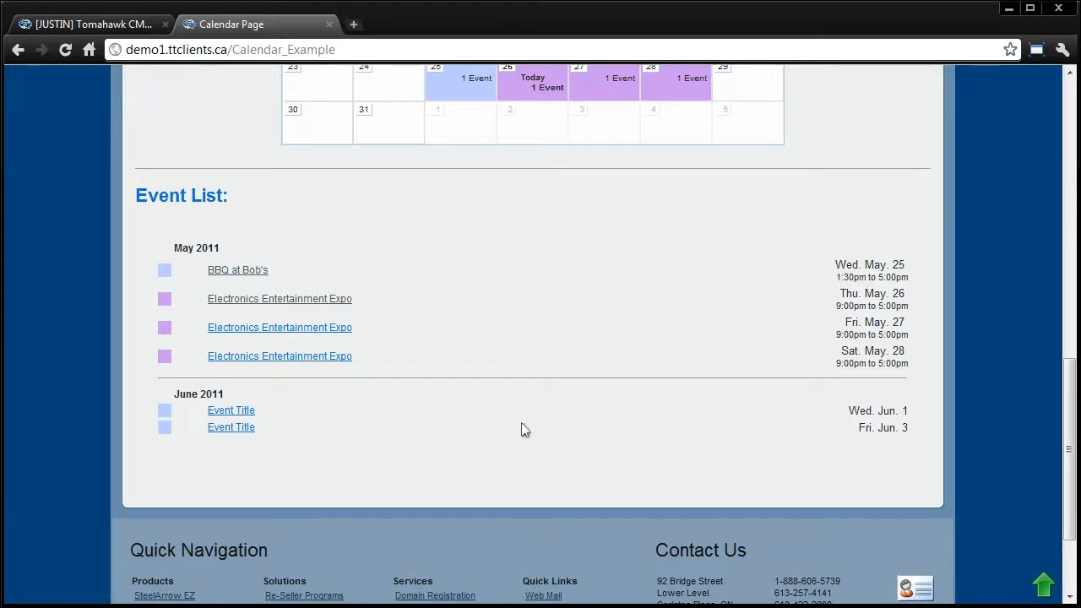
{"action": "scroll", "coordinate": [521, 429], "scroll_direction": "down", "scroll_amount": 1}
{"action": "scroll", "coordinate": [492, 417], "scroll_direction": "up", "scroll_amount": 12}
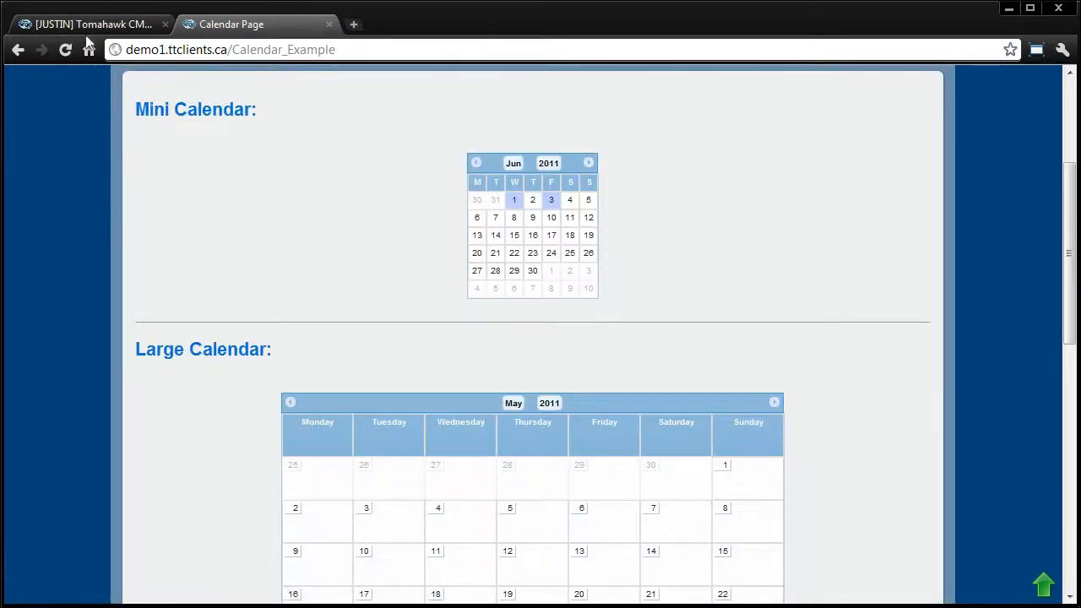
{"action": "left_click", "coordinate": [87, 27]}
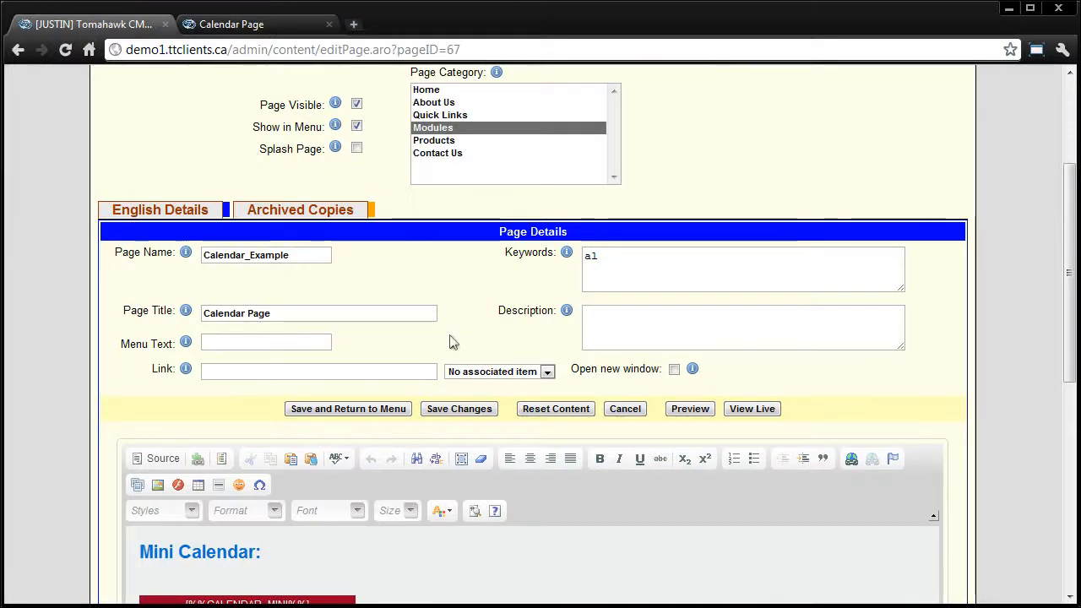